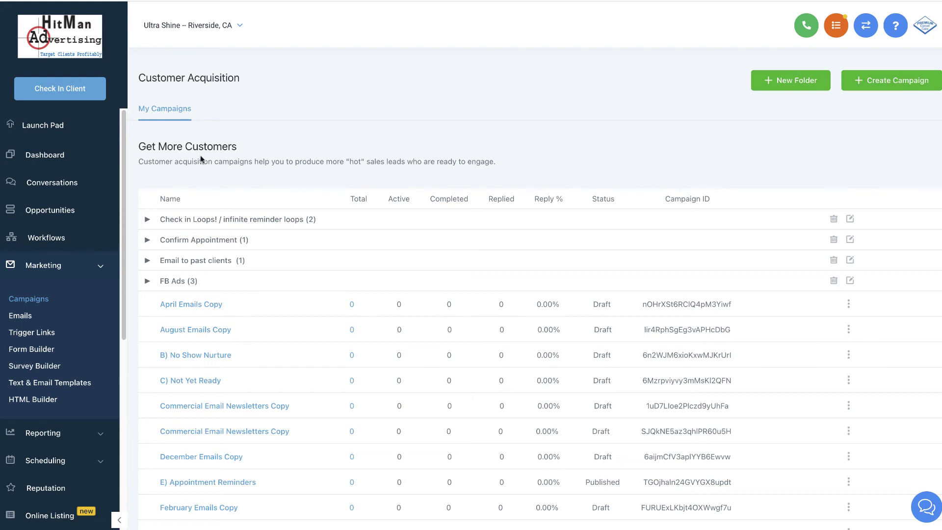
# - Go to the Emails campaigns section
pyautogui.scroll(-1, 282, 348)
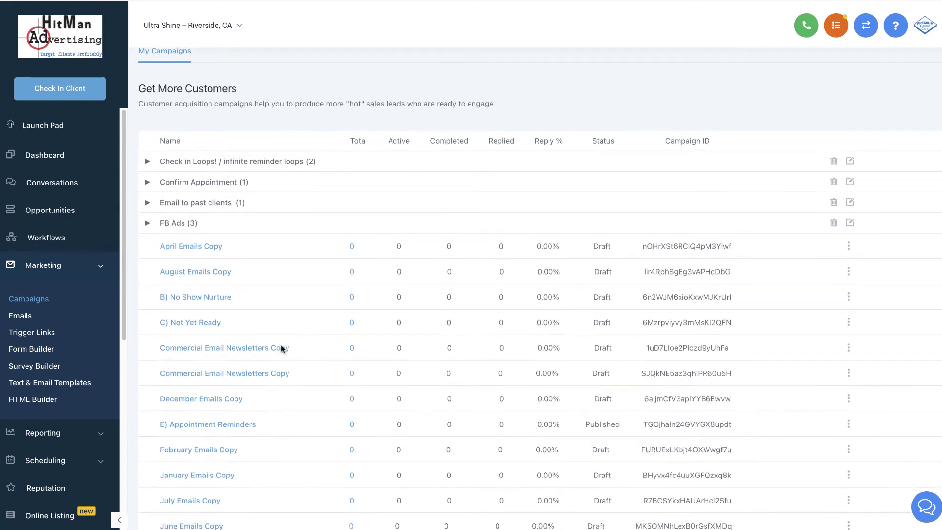
pyautogui.scroll(-3, 273, 361)
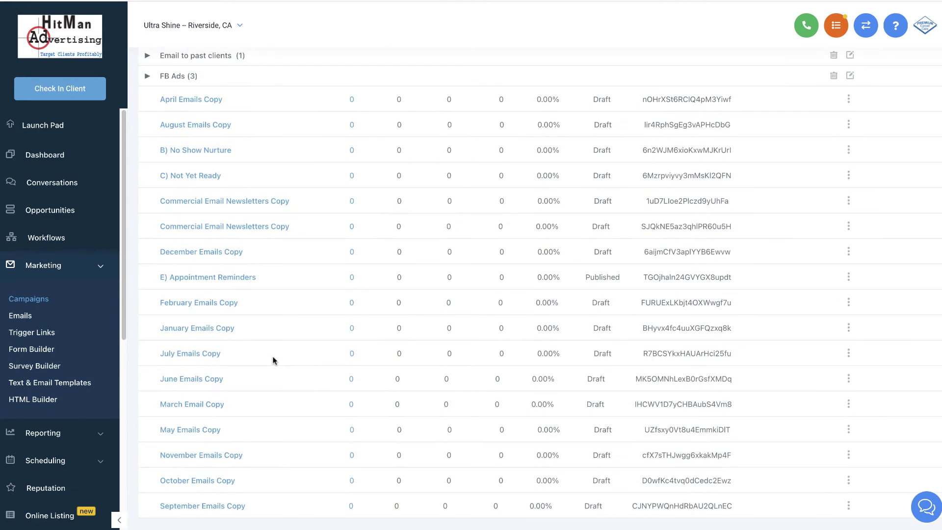
pyautogui.scroll(4, 273, 359)
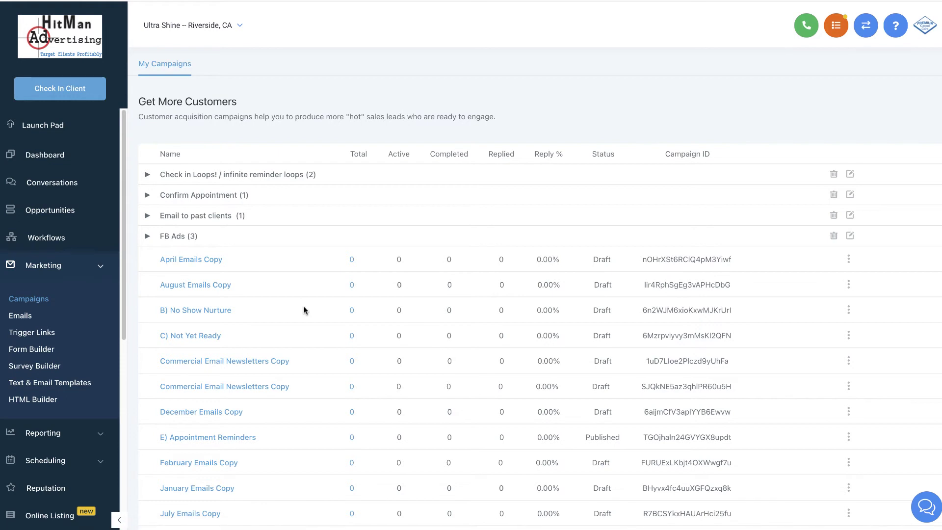
pyautogui.scroll(2, 302, 301)
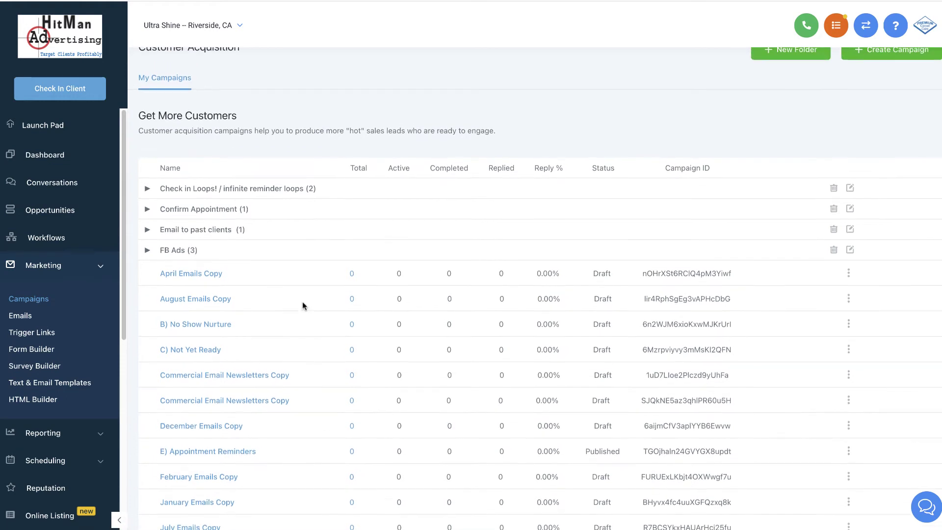
pyautogui.click(18, 318)
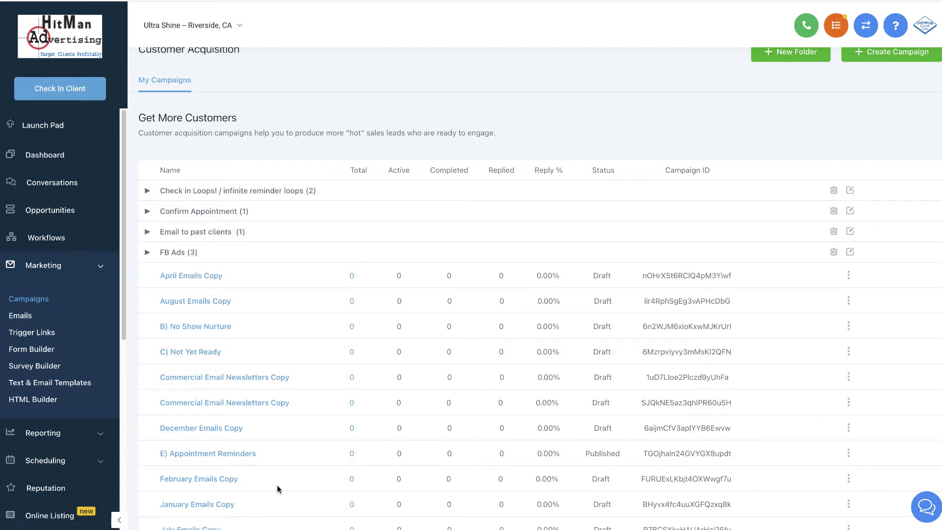
# - Create a new campaign folder named '12 months of client emails'
pyautogui.scroll(-1, 173, 356)
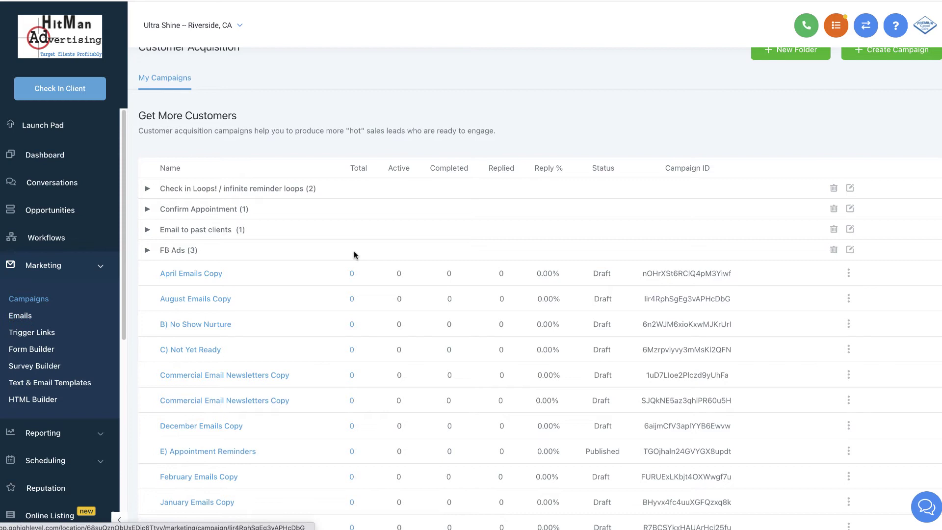
pyautogui.scroll(1, 589, 203)
pyautogui.scroll(1, 589, 203)
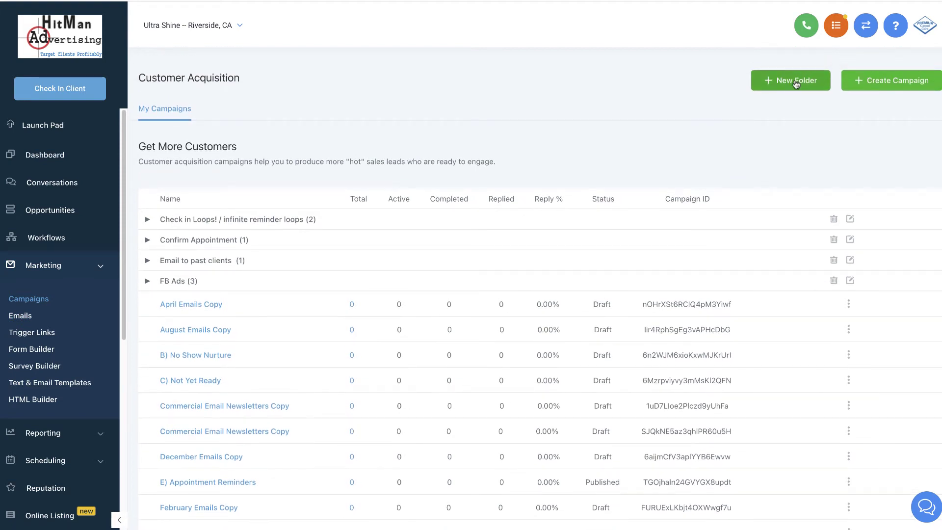
pyautogui.click(795, 81)
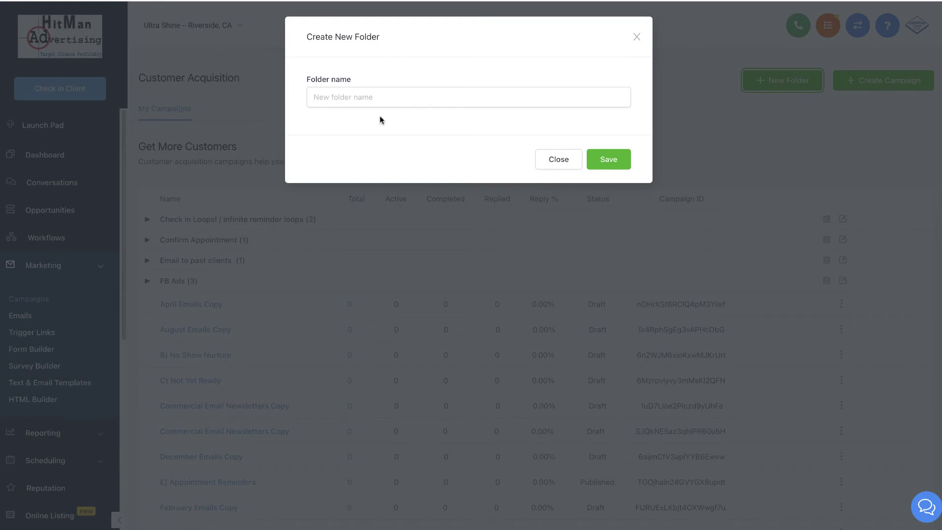
pyautogui.click(368, 99)
pyautogui.write('12 mont')
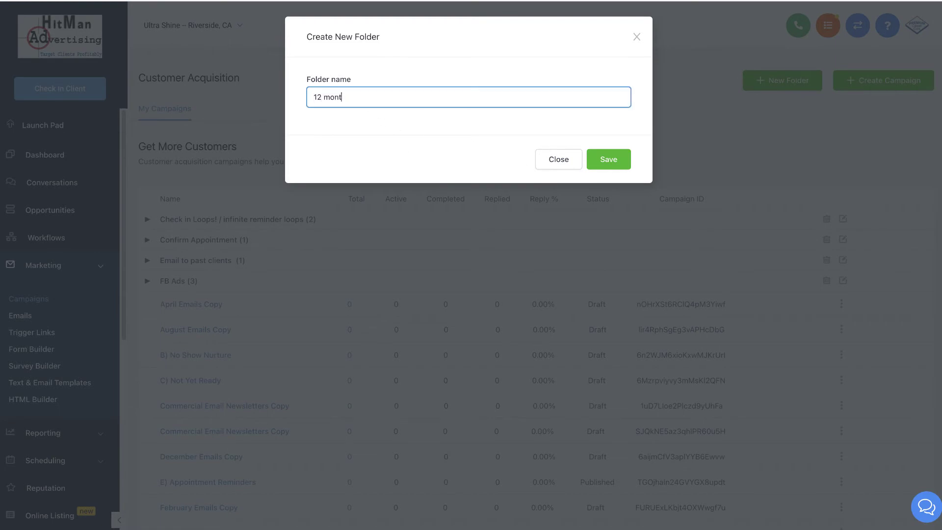
pyautogui.write('hs of client emails')
pyautogui.click(601, 159)
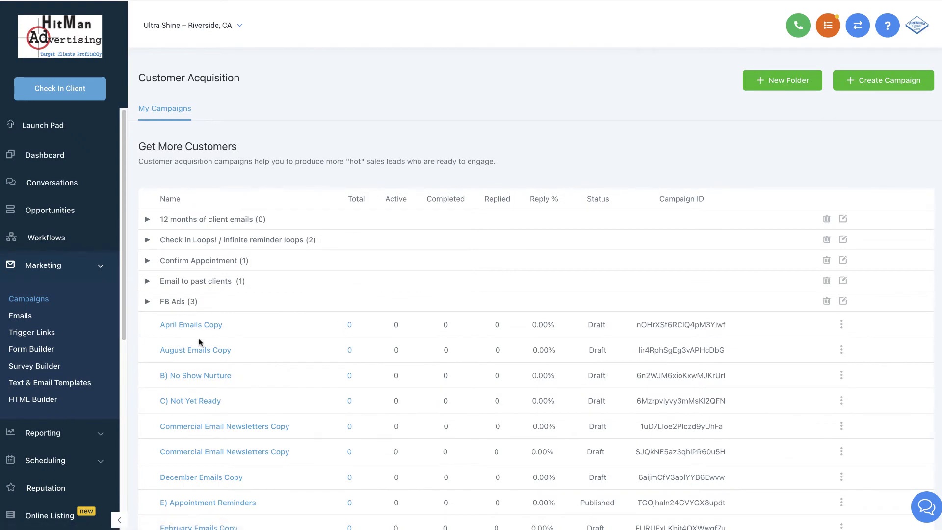
# - Move April and August Emails Copy into the '12 months of client emails' folder
pyautogui.moveTo(186, 325); pyautogui.dragTo(178, 228)
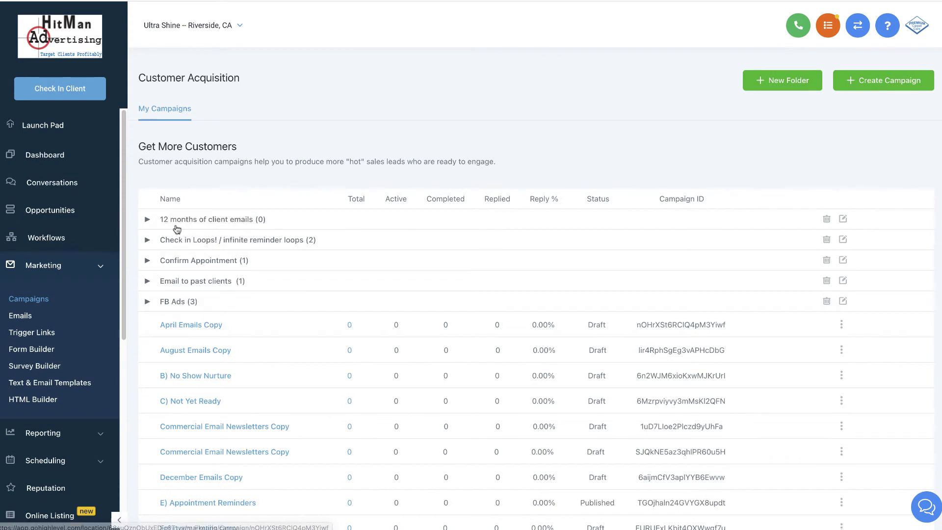
pyautogui.click(841, 325)
pyautogui.moveTo(751, 361)
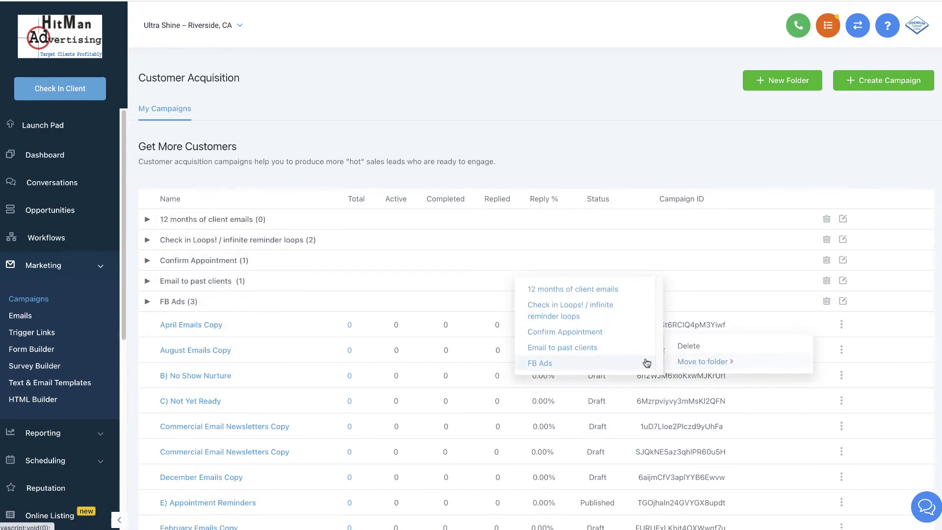
pyautogui.click(608, 289)
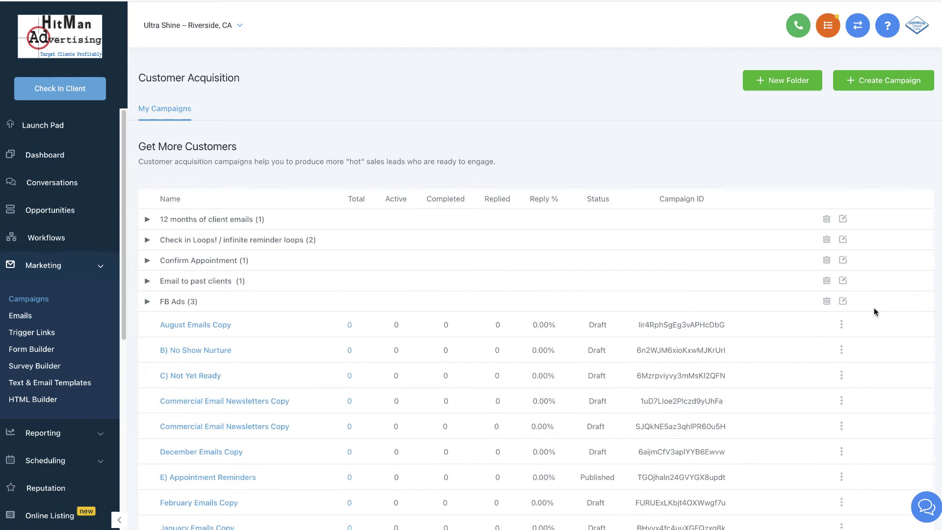
pyautogui.click(842, 324)
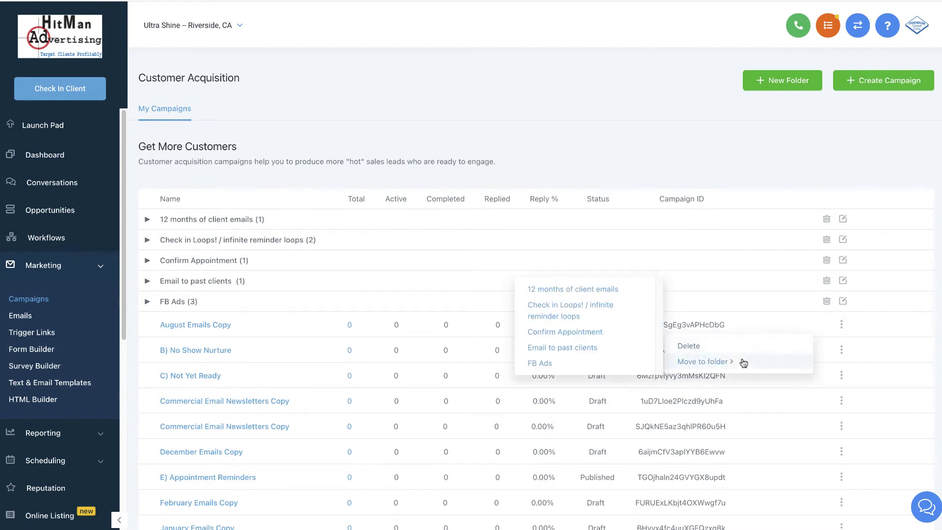
pyautogui.moveTo(664, 362)
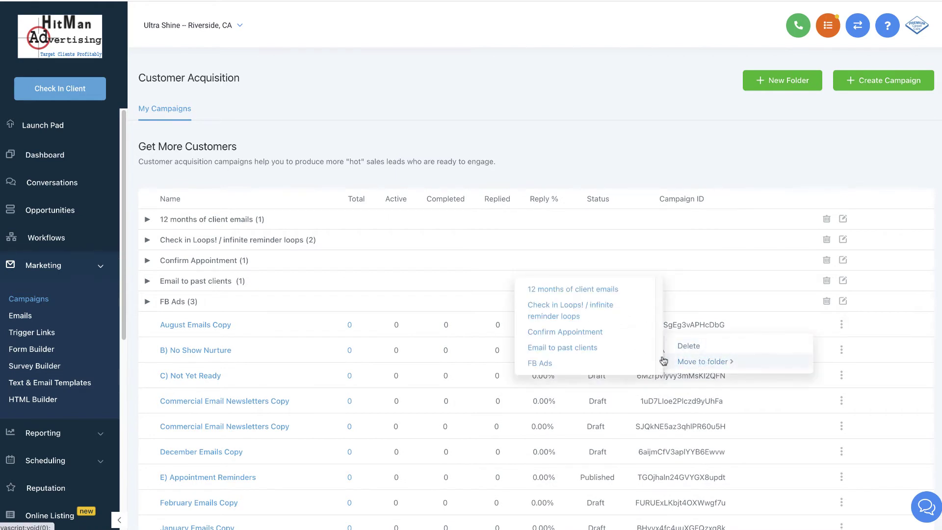
pyautogui.click(598, 290)
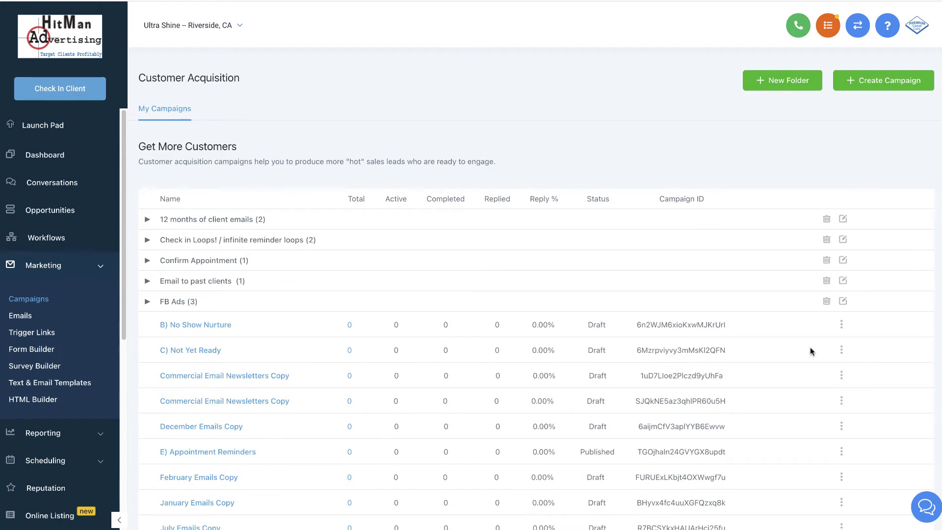
# - Move December and February Emails Copy into the monthly folder and expand it
pyautogui.scroll(-1, 820, 361)
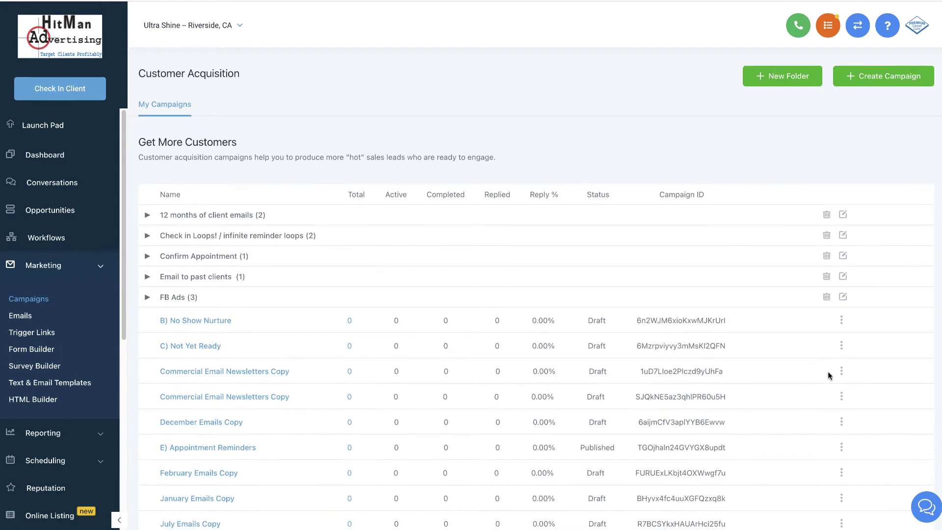
pyautogui.click(842, 425)
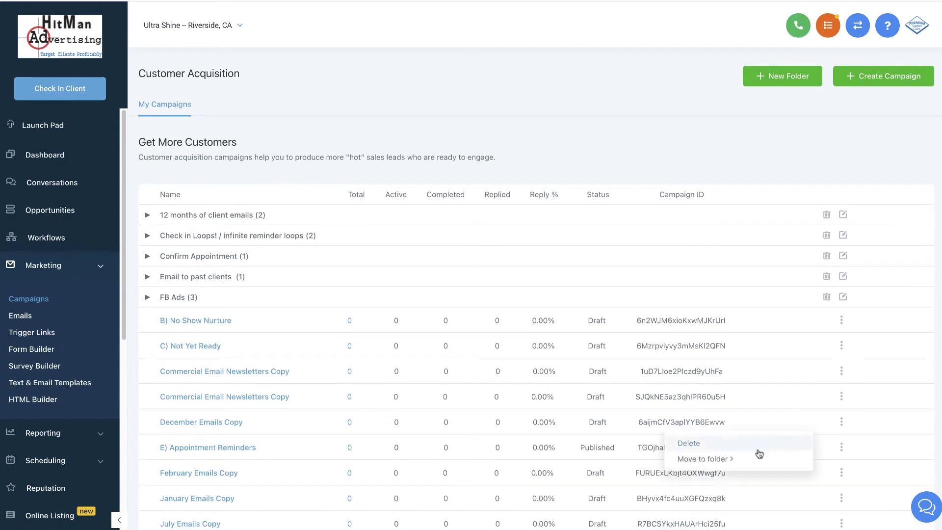
pyautogui.moveTo(760, 454)
pyautogui.click(590, 386)
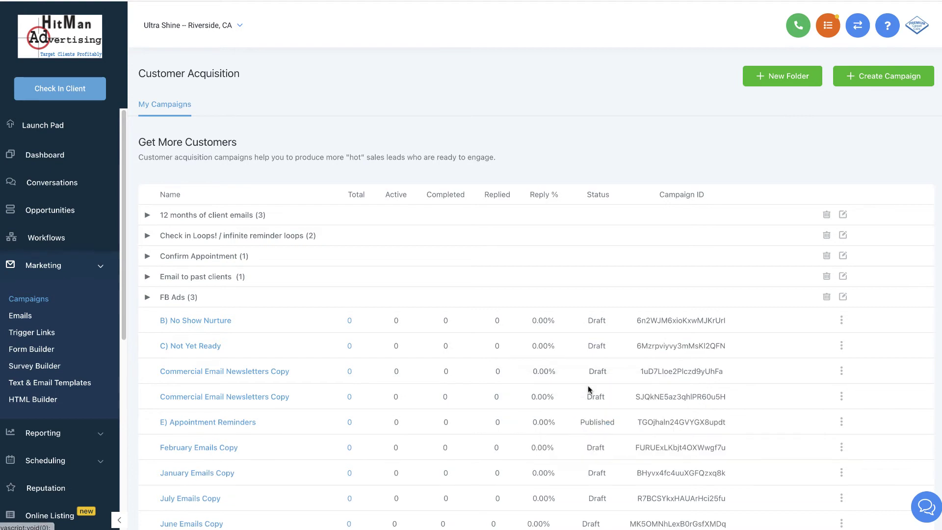
pyautogui.click(842, 447)
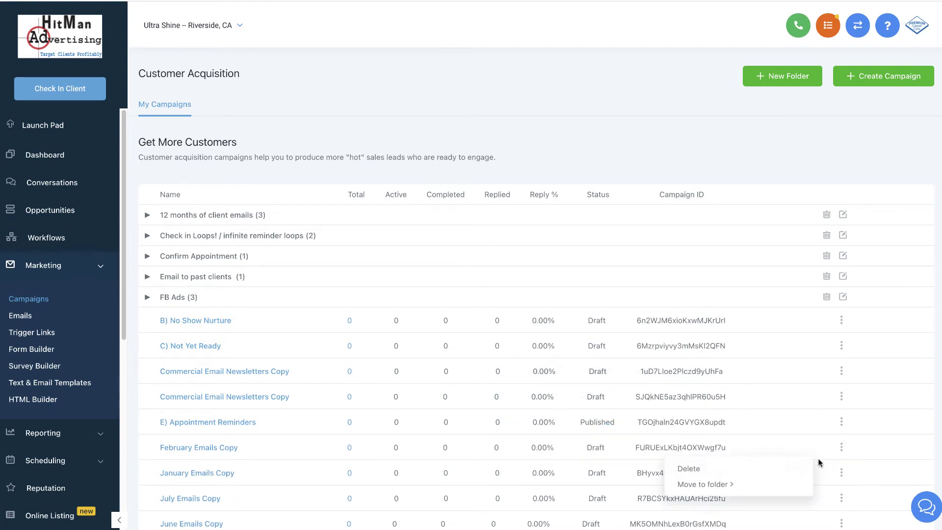
pyautogui.moveTo(726, 485)
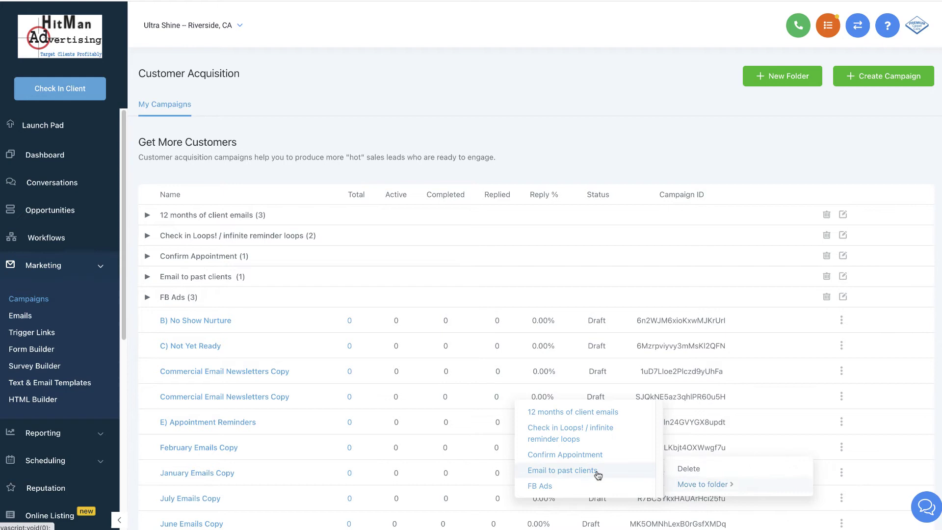
pyautogui.click(589, 414)
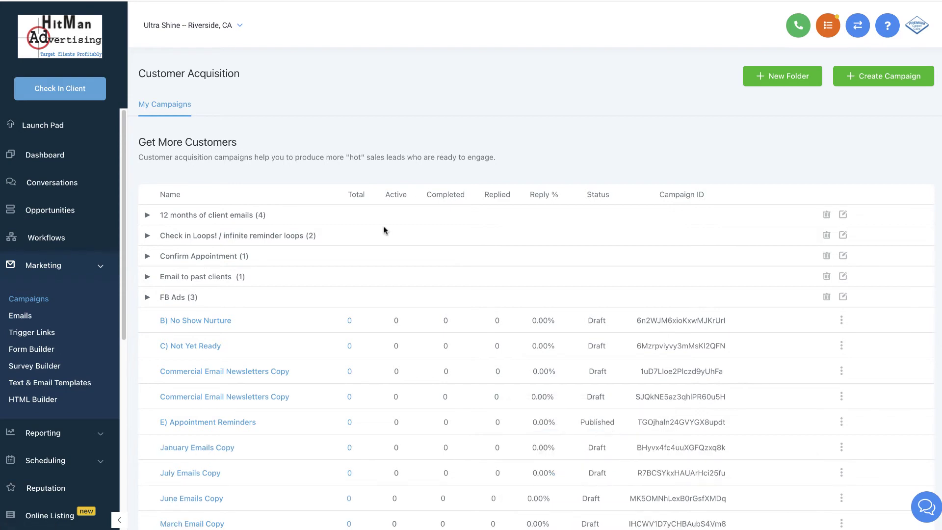
pyautogui.click(147, 215)
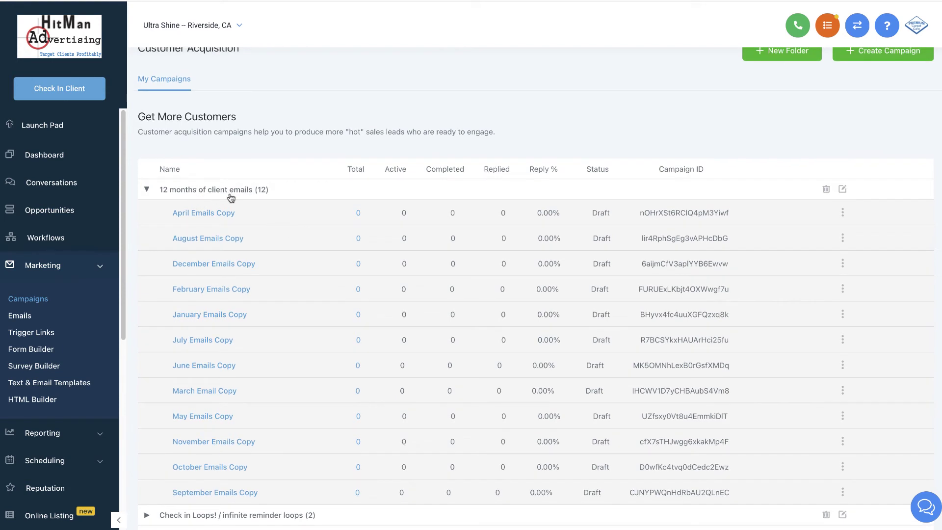
# - Scroll through the folder to review all twelve monthly Emails Copy campaigns in Draft
pyautogui.scroll(1, 231, 197)
pyautogui.scroll(1, 230, 198)
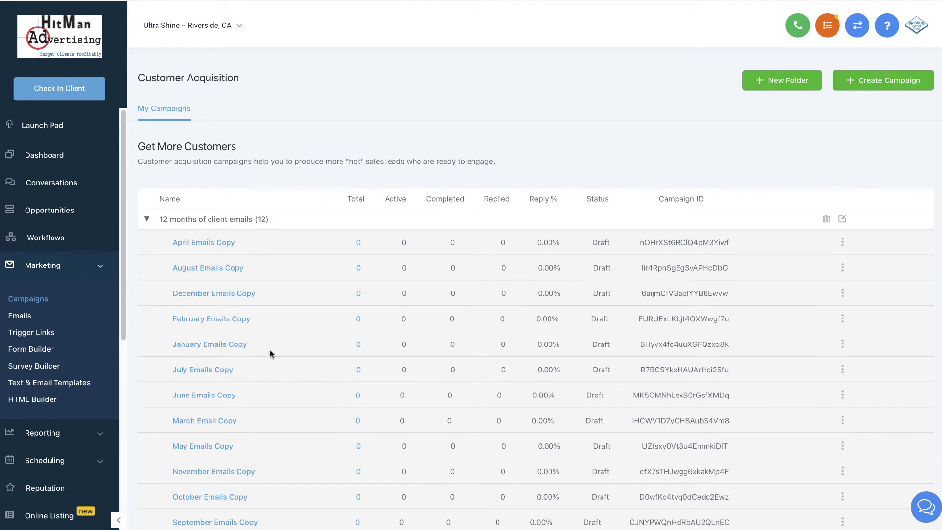
pyautogui.scroll(-1, 270, 351)
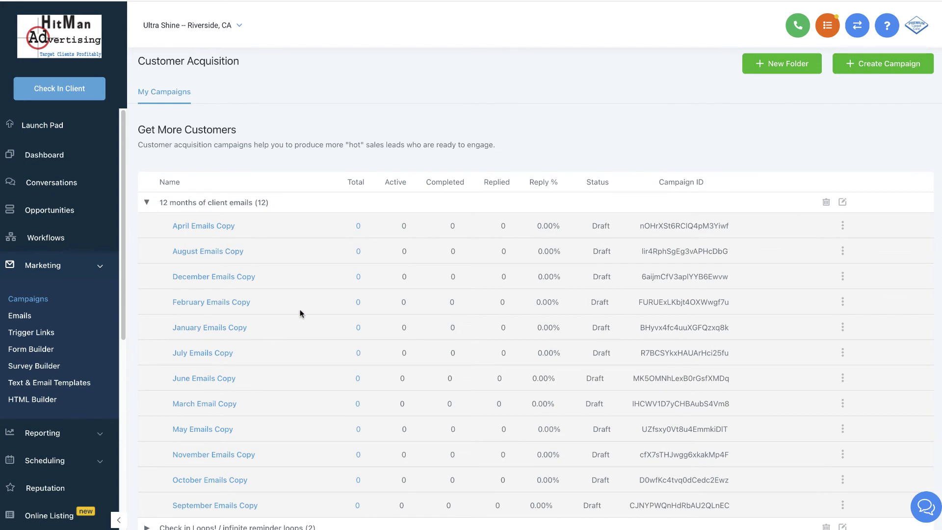
pyautogui.scroll(-1, 296, 314)
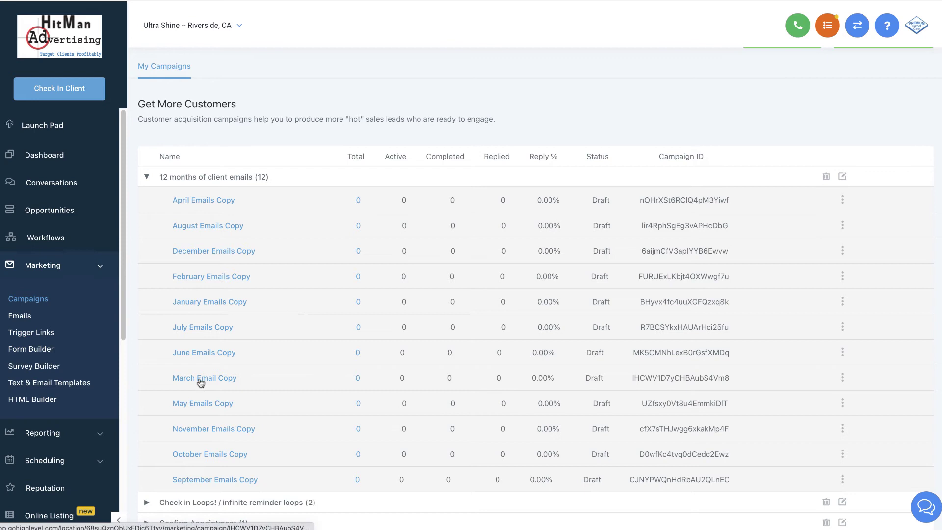
# - Open January Emails Copy and review the Happy New Year email's content before closing it
pyautogui.click(214, 303)
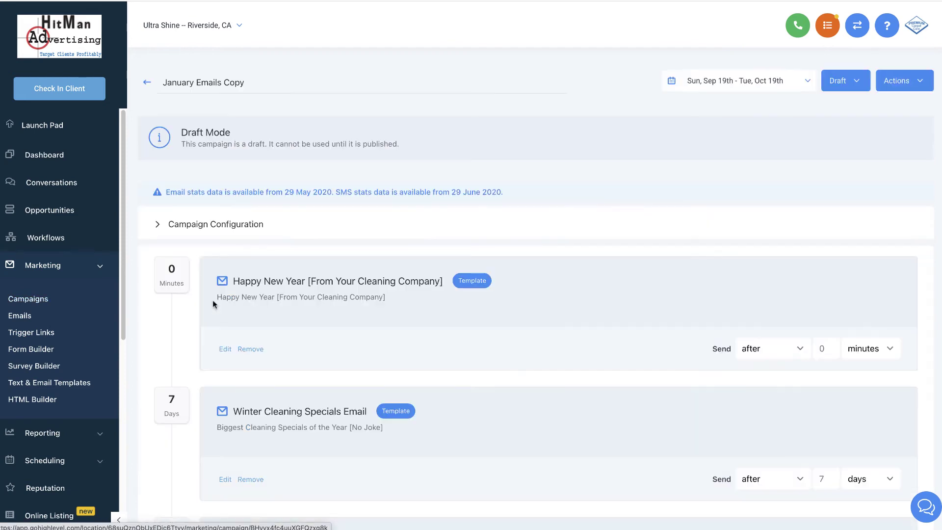
pyautogui.click(224, 350)
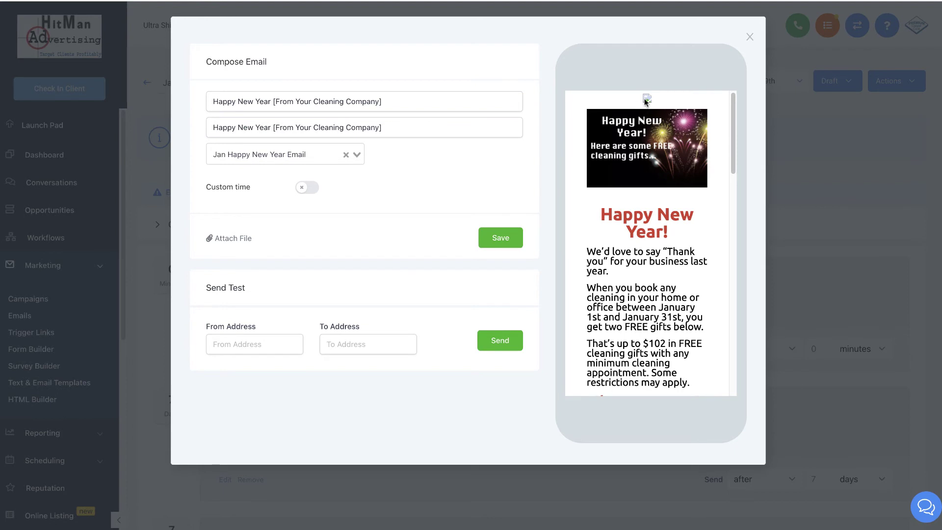
pyautogui.scroll(-5, 642, 238)
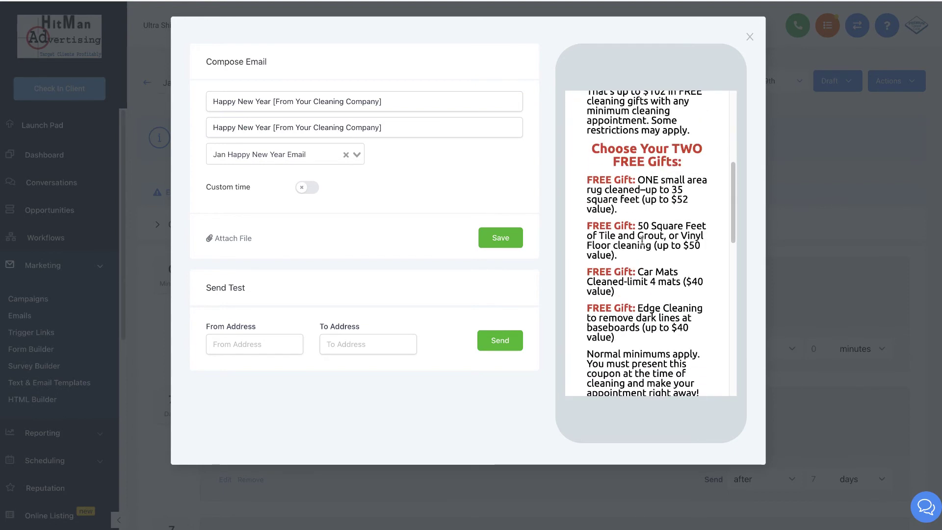
pyautogui.scroll(-10, 642, 240)
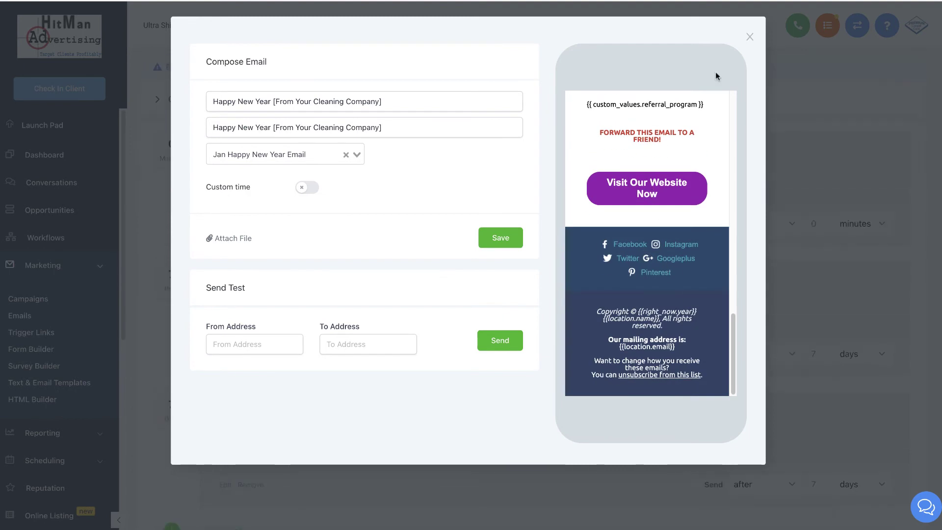
pyautogui.click(751, 37)
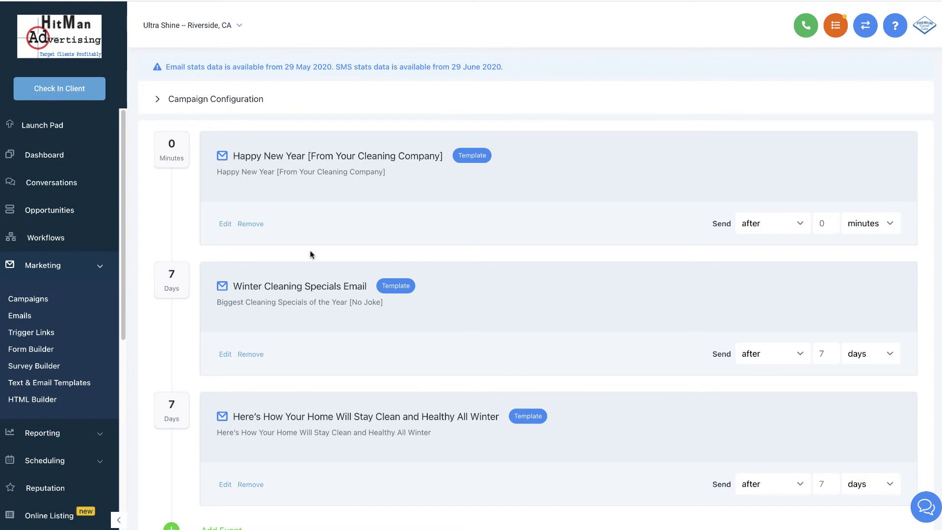
# - Fill January's From name and sender e-mail with the suggested sender and save the configuration
pyautogui.click(163, 100)
pyautogui.scroll(-1, 450, 253)
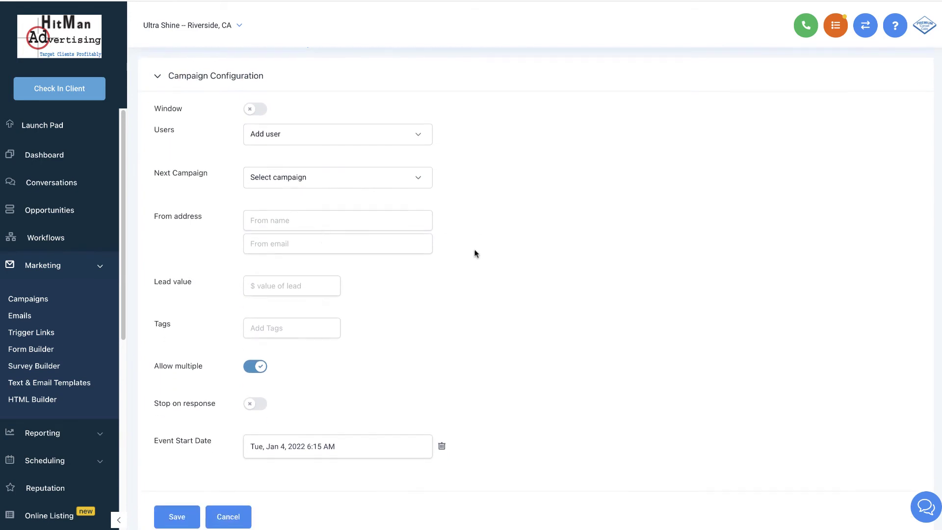
pyautogui.click(310, 221)
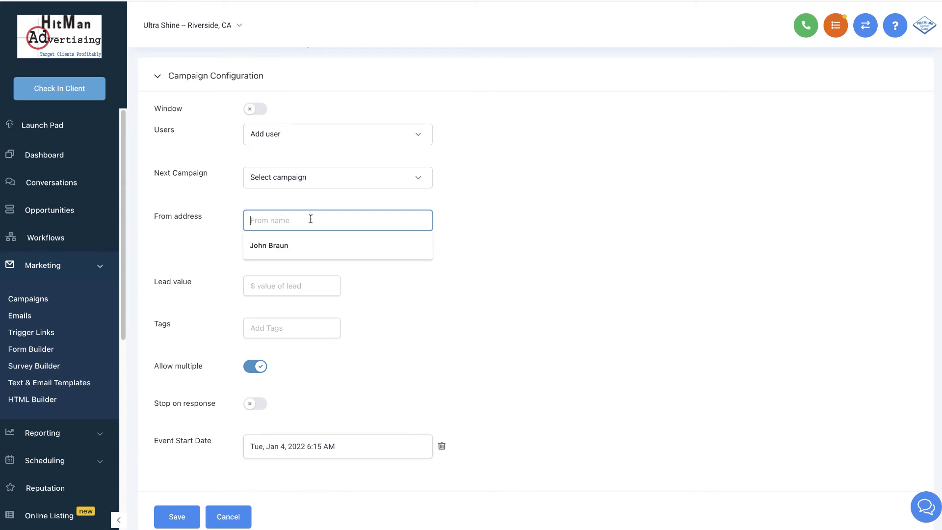
pyautogui.click(302, 242)
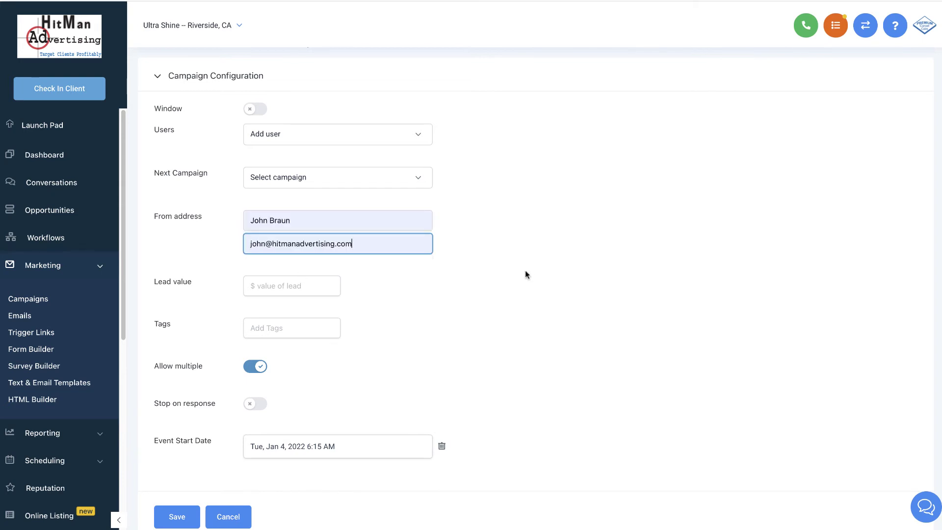
pyautogui.scroll(-1, 392, 376)
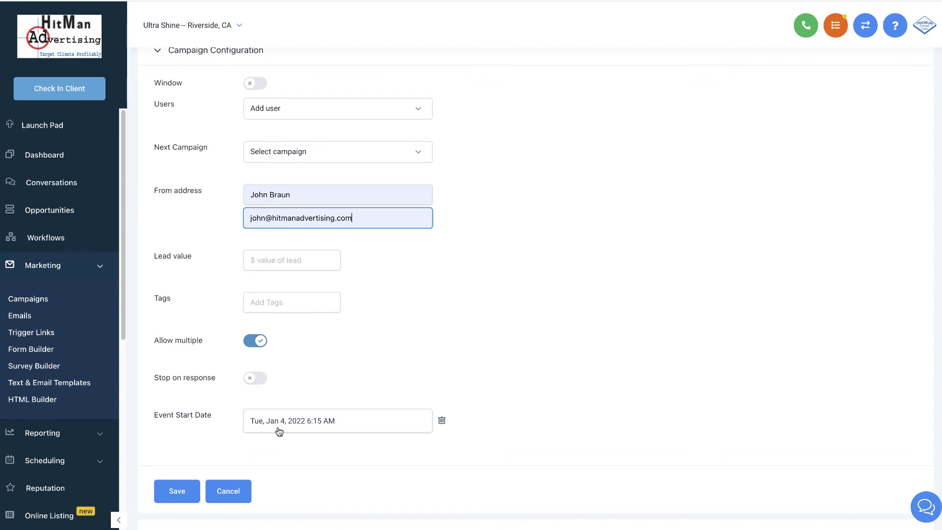
pyautogui.scroll(3, 499, 369)
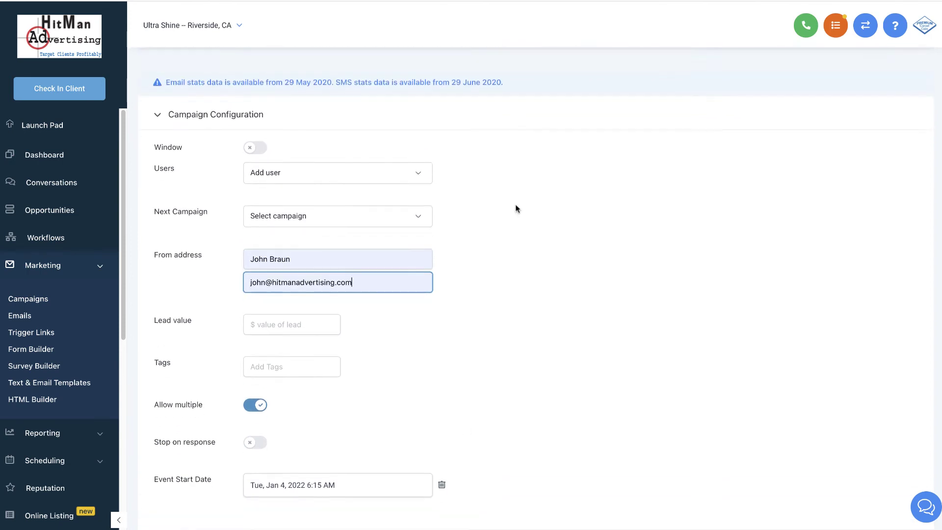
pyautogui.scroll(5, 491, 197)
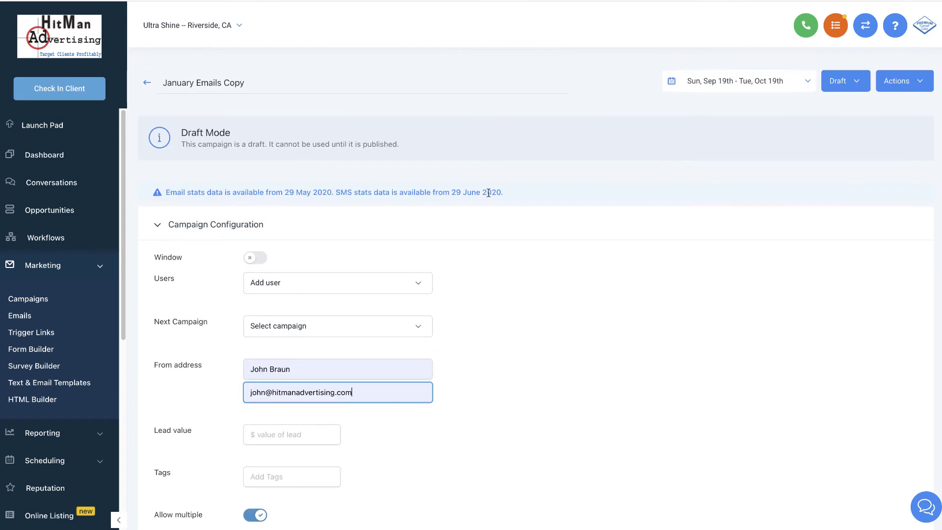
pyautogui.scroll(-8, 496, 202)
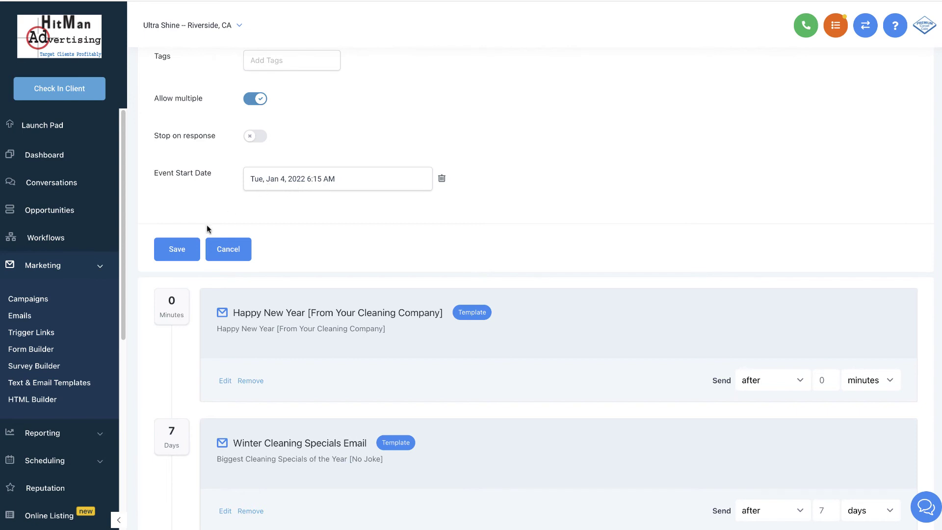
pyautogui.click(180, 249)
pyautogui.scroll(3, 255, 224)
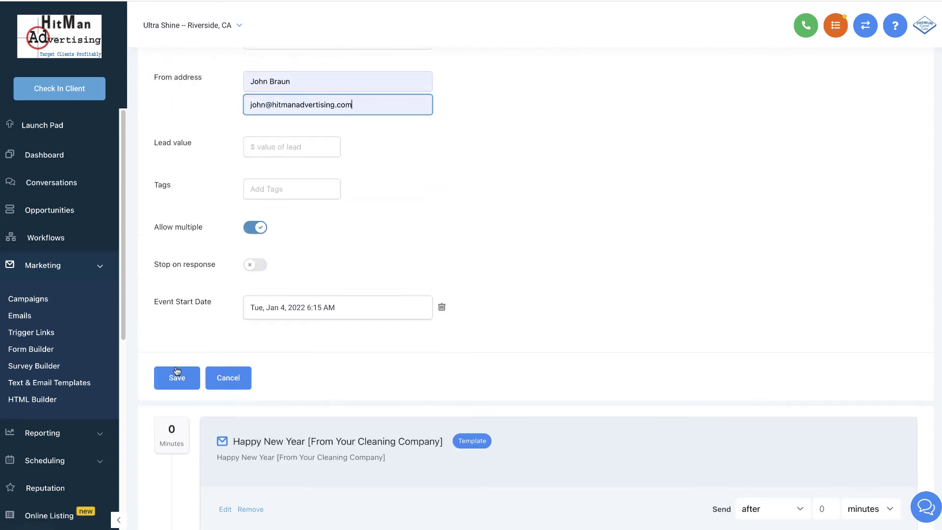
pyautogui.click(175, 372)
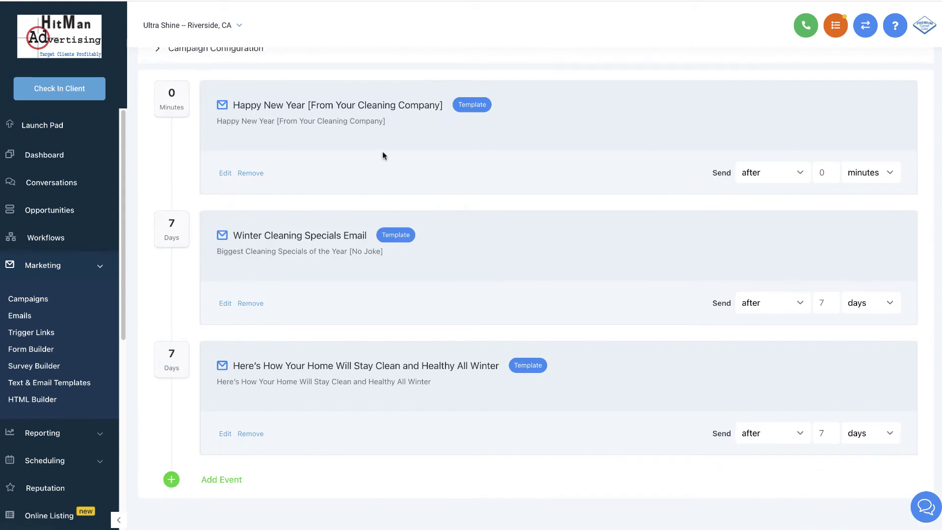
pyautogui.scroll(3, 452, 189)
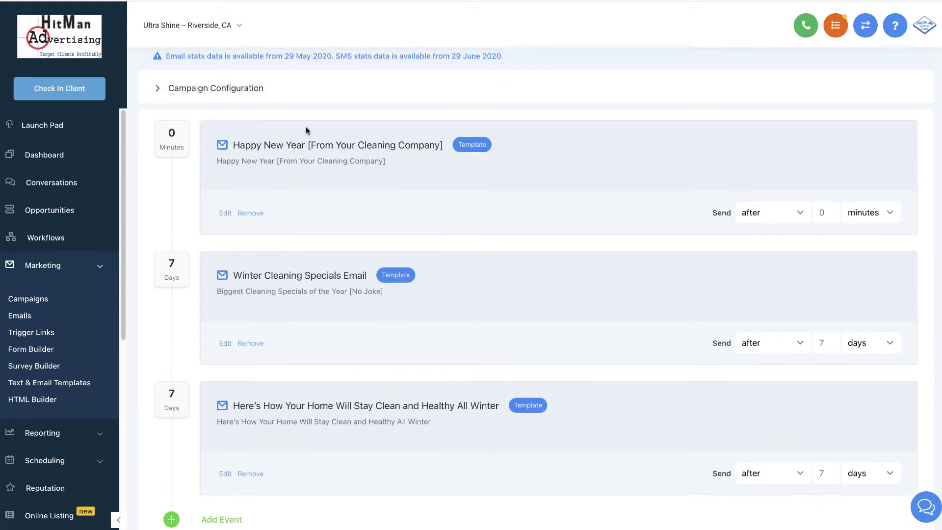
# - Reopen January's Campaign Configuration, look it over, and save it again to collapse it
pyautogui.click(158, 107)
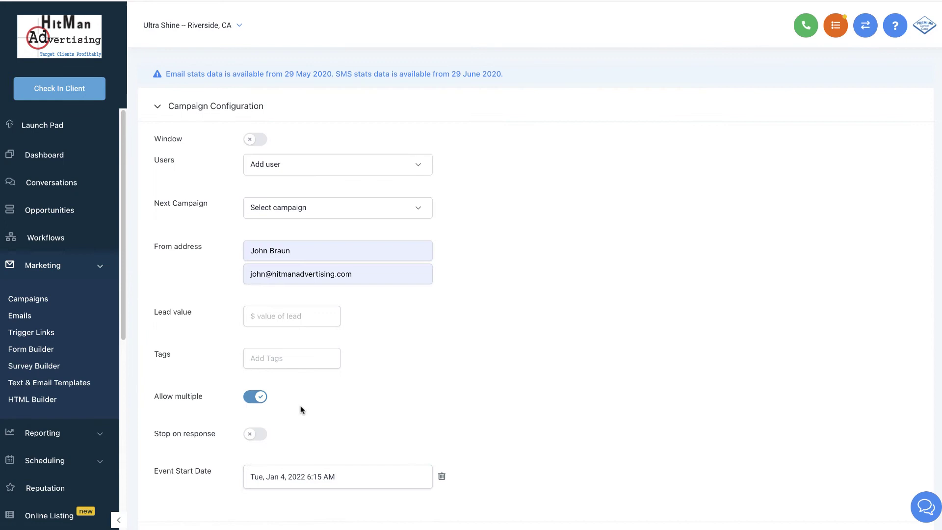
pyautogui.scroll(-8, 492, 411)
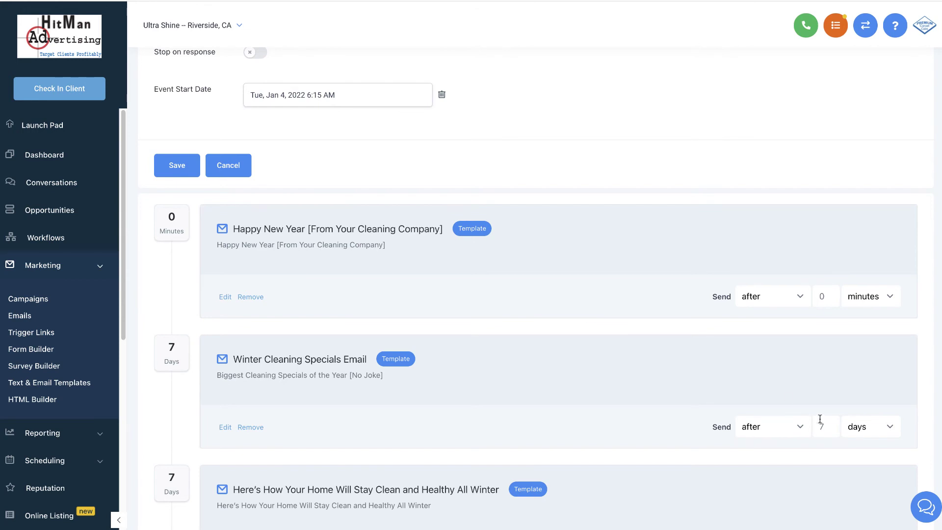
pyautogui.scroll(-3, 719, 391)
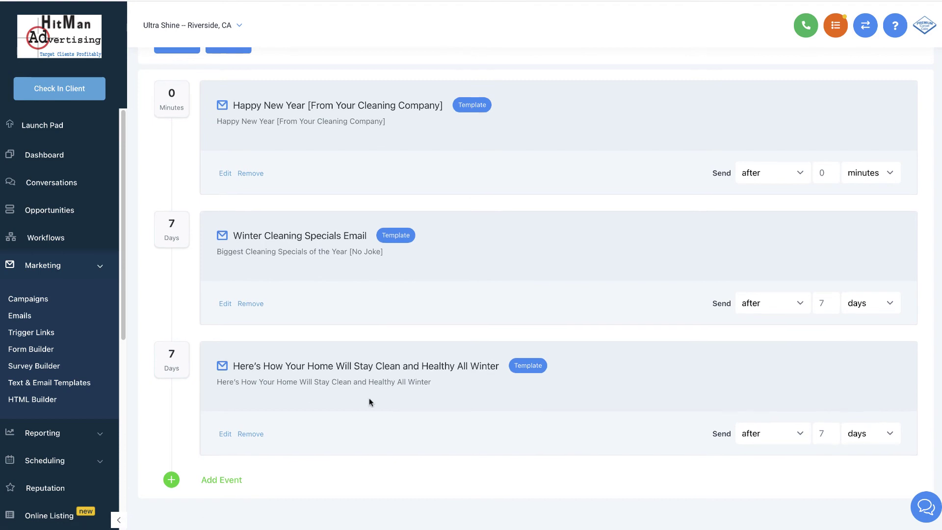
pyautogui.scroll(3, 369, 398)
pyautogui.scroll(4, 369, 399)
pyautogui.scroll(5, 540, 321)
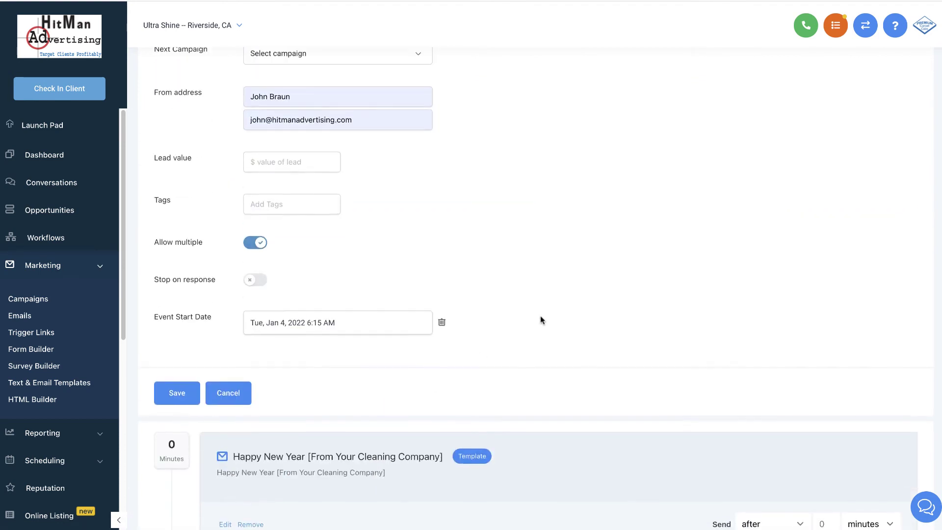
pyautogui.scroll(-1, 481, 194)
pyautogui.scroll(-4, 575, 250)
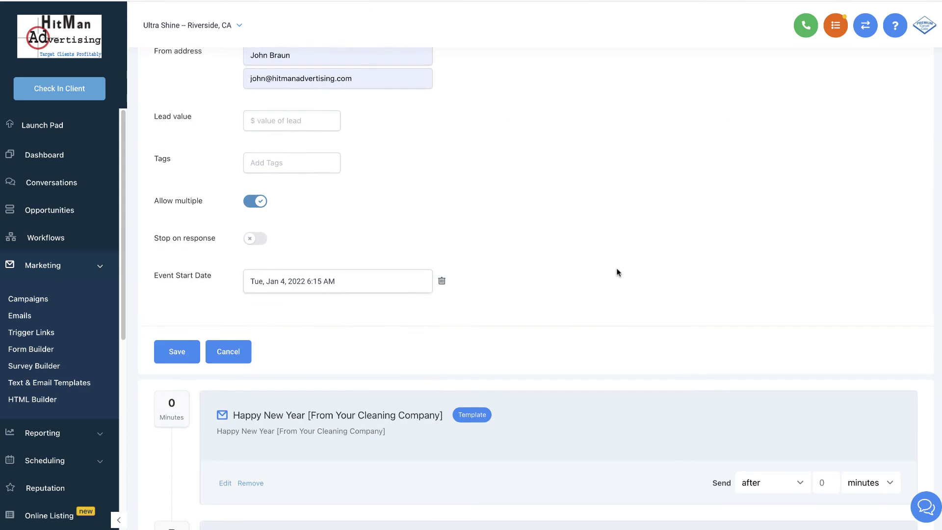
pyautogui.scroll(2, 616, 269)
pyautogui.scroll(4, 612, 272)
pyautogui.scroll(-10, 358, 417)
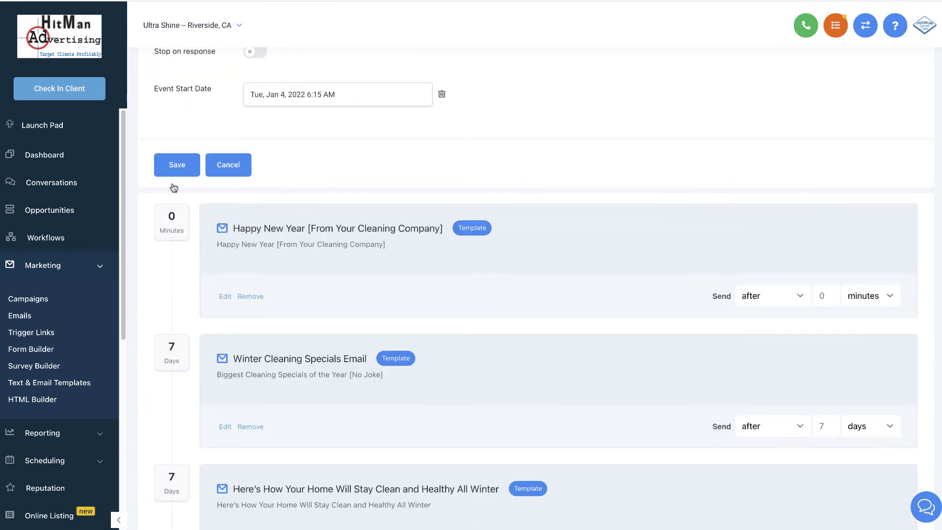
pyautogui.click(167, 161)
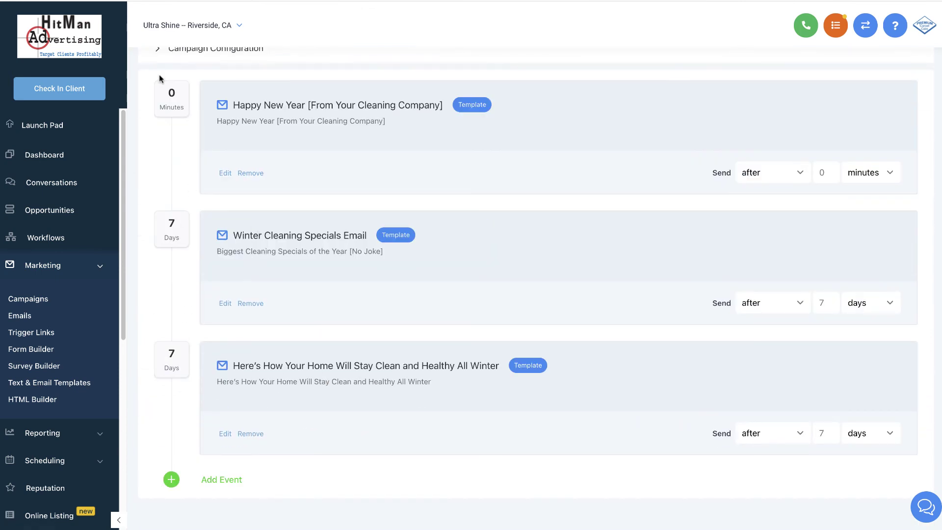
pyautogui.scroll(4, 193, 98)
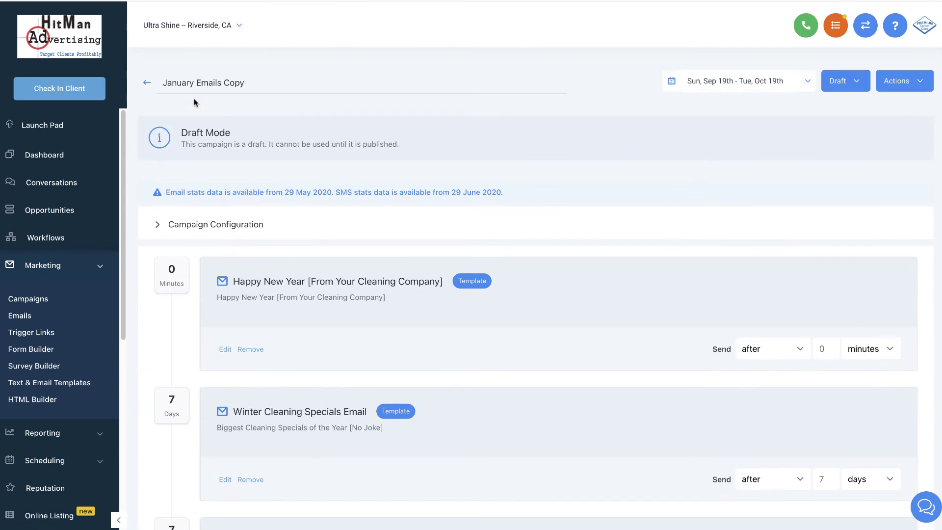
pyautogui.click(149, 84)
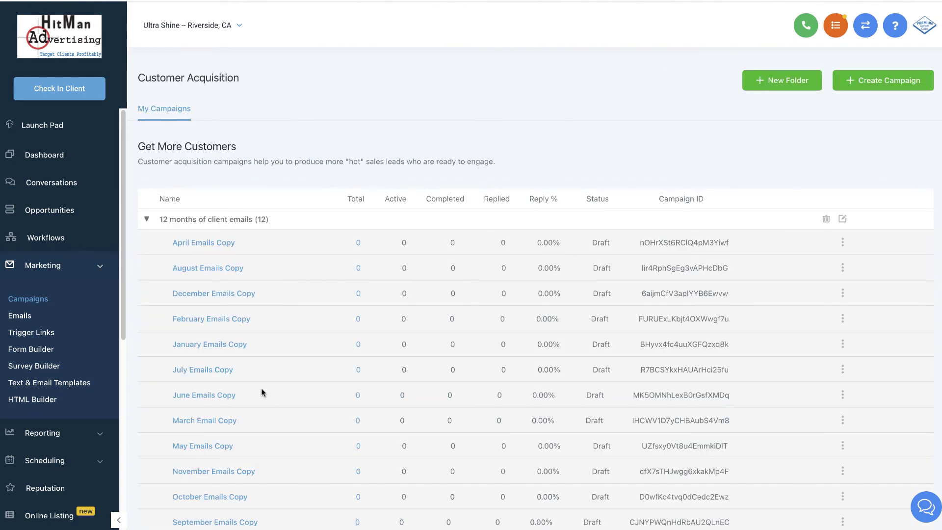
pyautogui.scroll(-1, 250, 363)
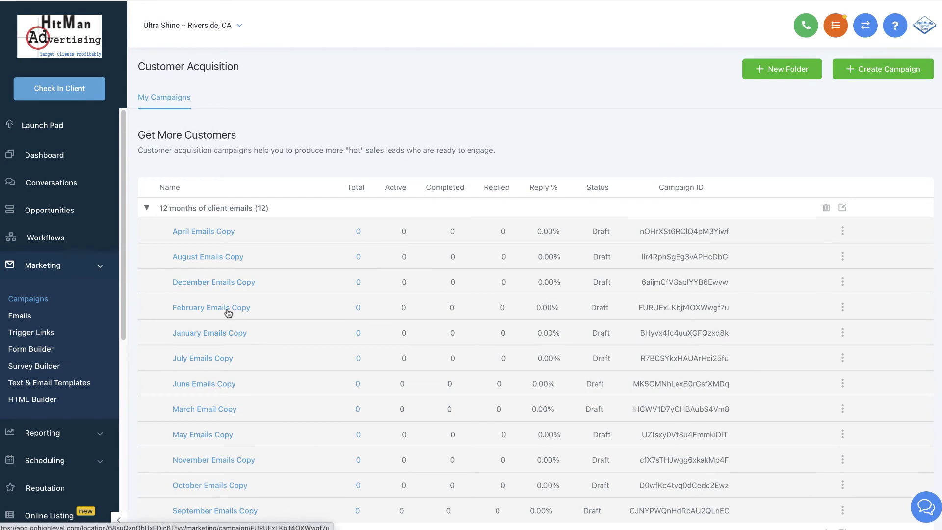
pyautogui.click(228, 309)
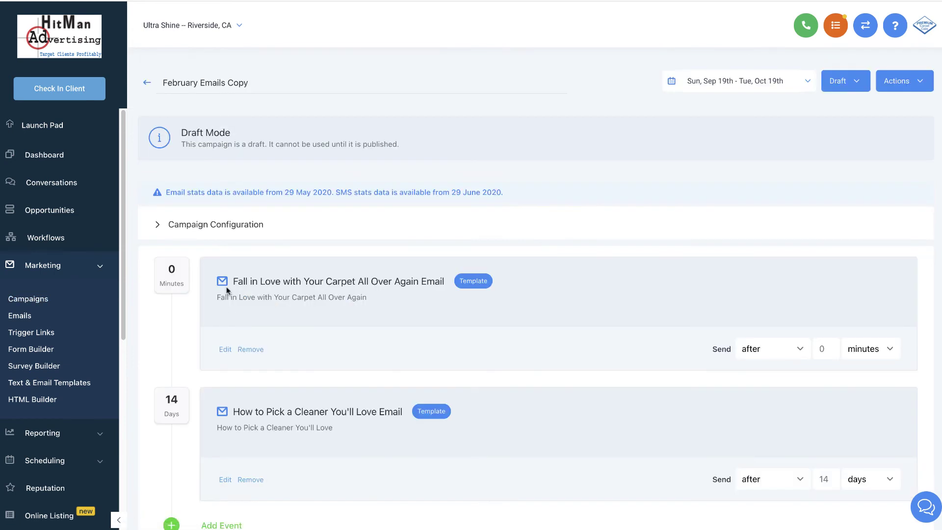
pyautogui.click(157, 225)
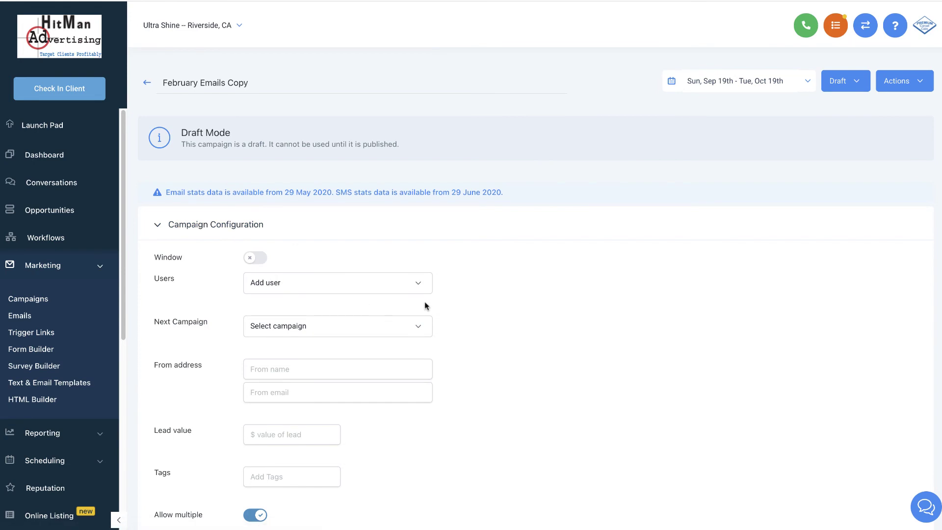
pyautogui.scroll(-1, 443, 309)
pyautogui.scroll(-4, 443, 312)
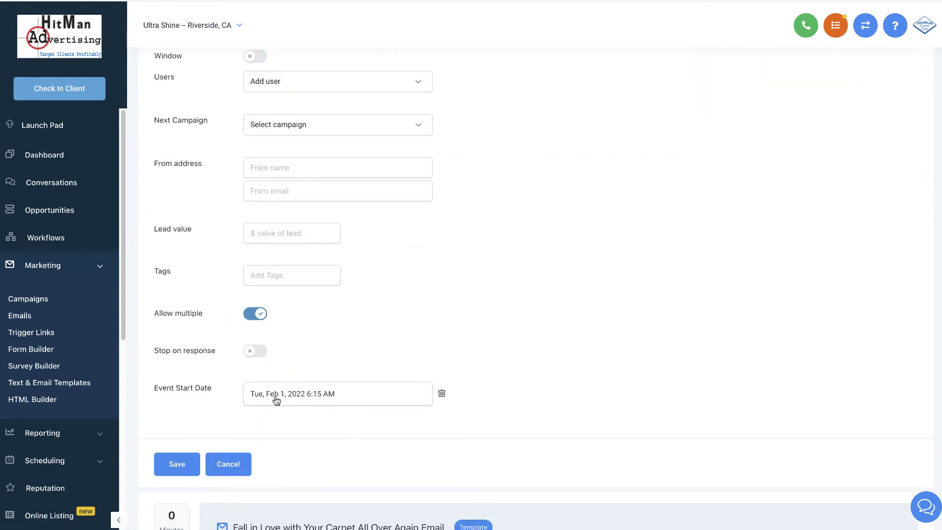
pyautogui.scroll(-7, 498, 355)
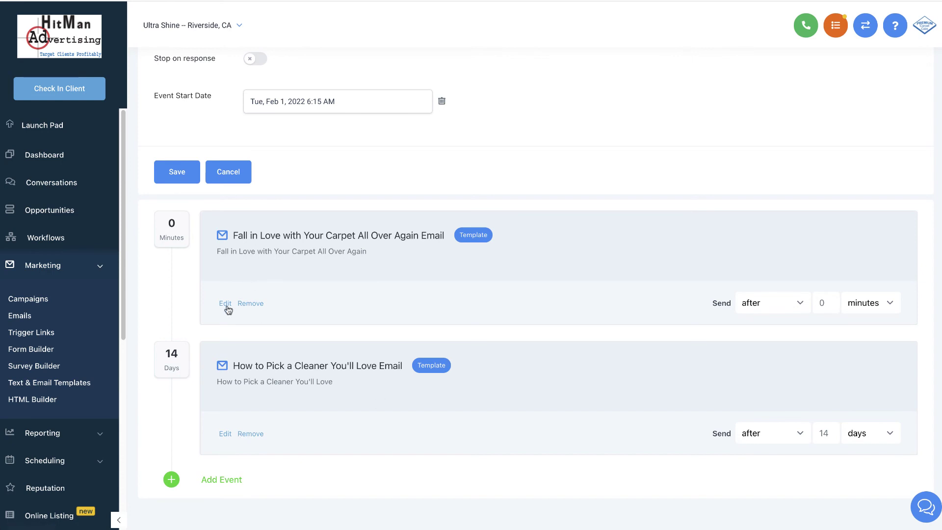
pyautogui.scroll(4, 316, 316)
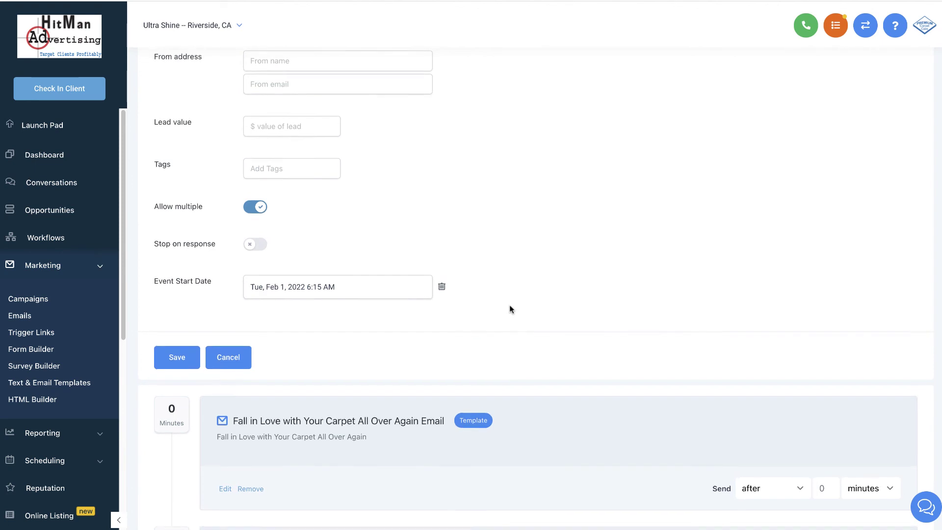
pyautogui.scroll(1, 509, 305)
pyautogui.scroll(3, 507, 310)
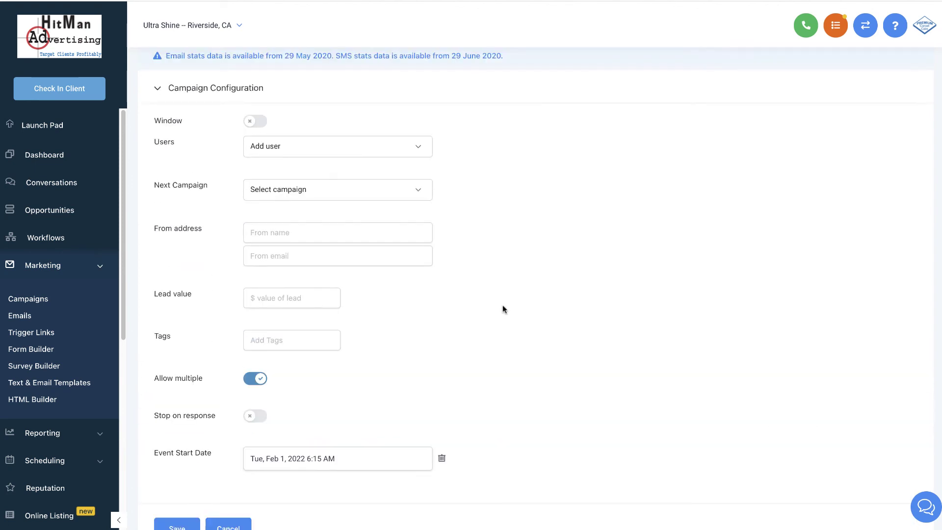
# - Set February's next campaign to March Email Copy, assign the available user, and save
pyautogui.click(390, 196)
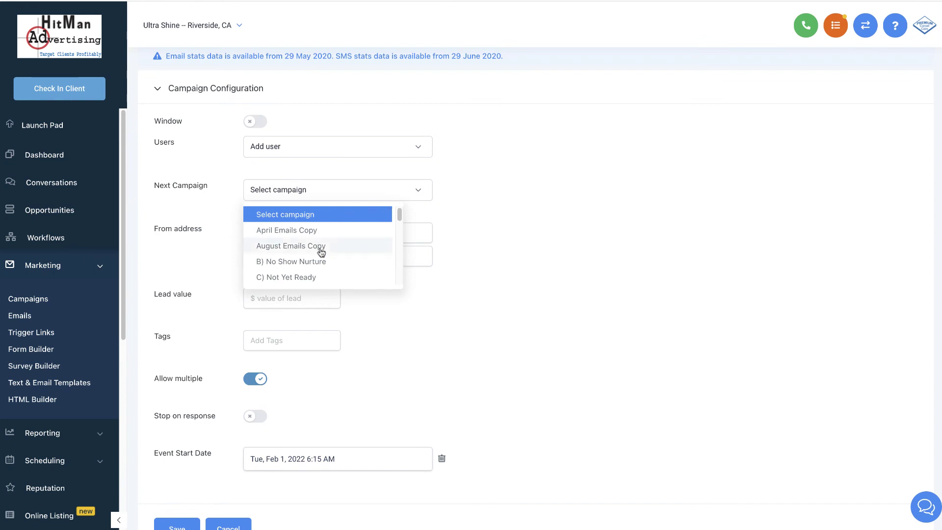
pyautogui.scroll(-3, 319, 248)
pyautogui.scroll(-2, 306, 265)
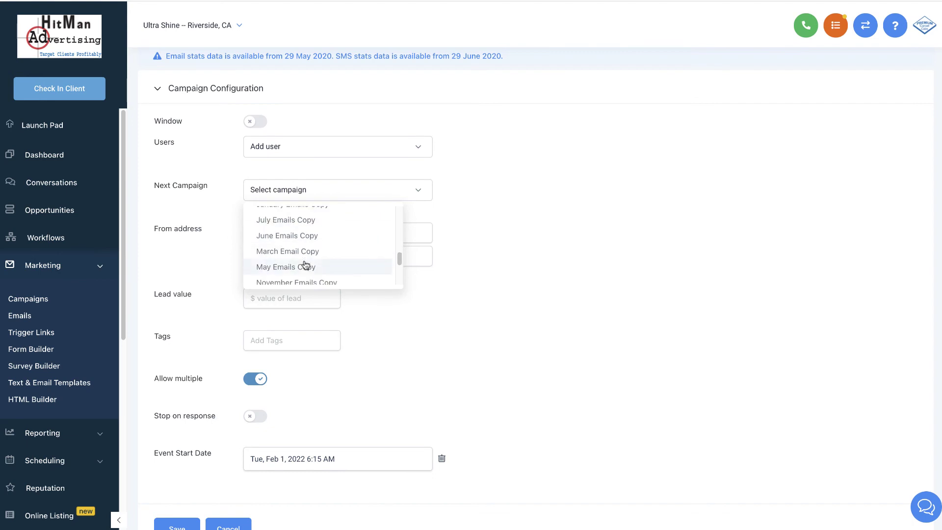
pyautogui.click(297, 253)
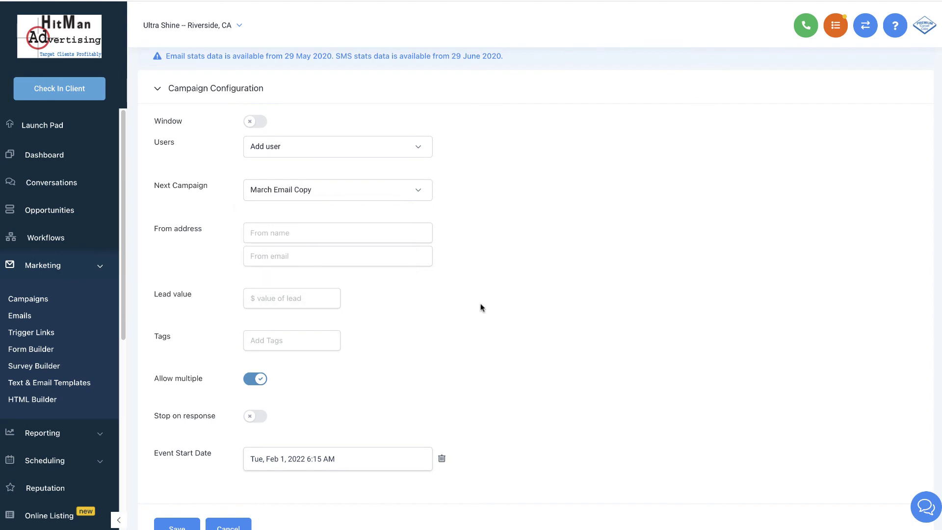
pyautogui.scroll(-2, 481, 303)
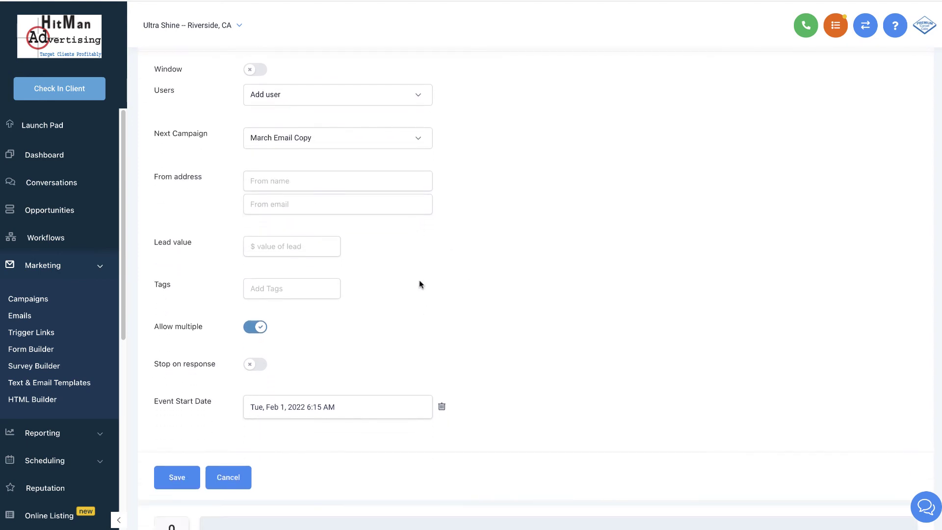
pyautogui.click(414, 94)
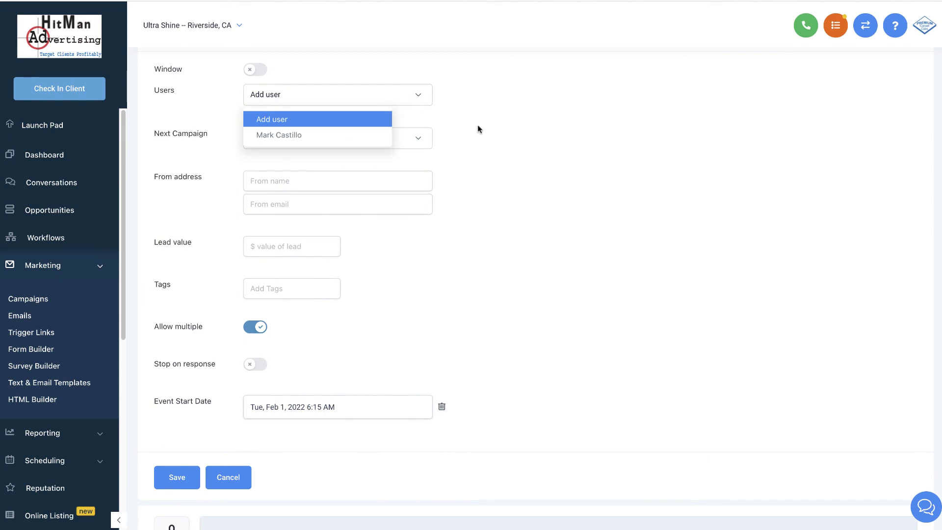
pyautogui.click(346, 136)
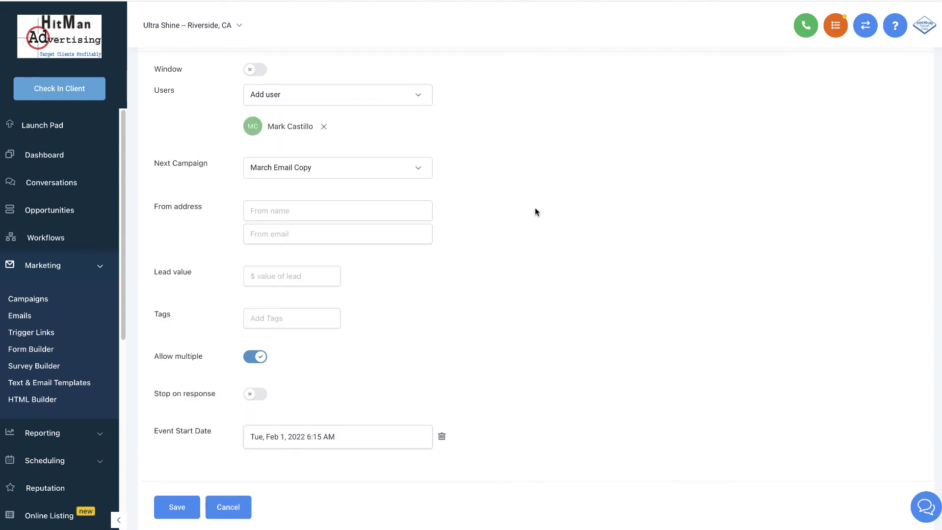
pyautogui.scroll(-1, 513, 245)
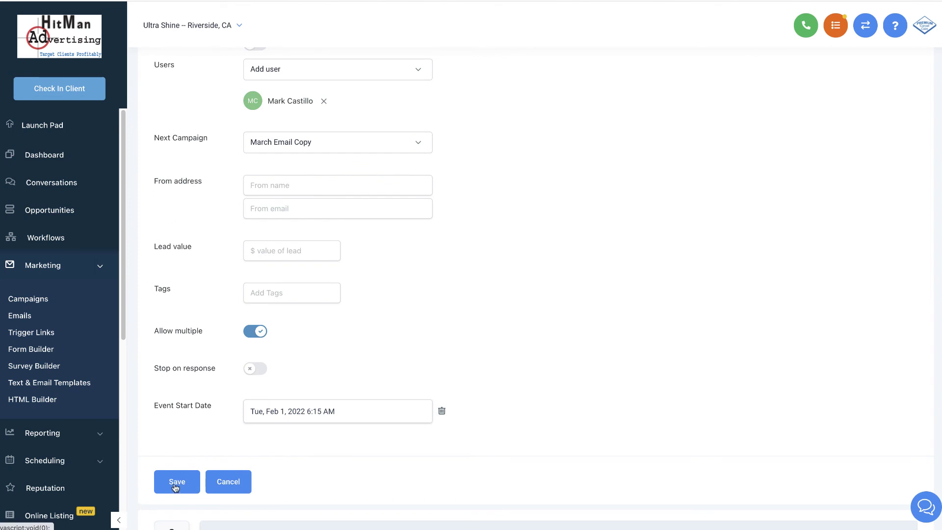
pyautogui.click(175, 486)
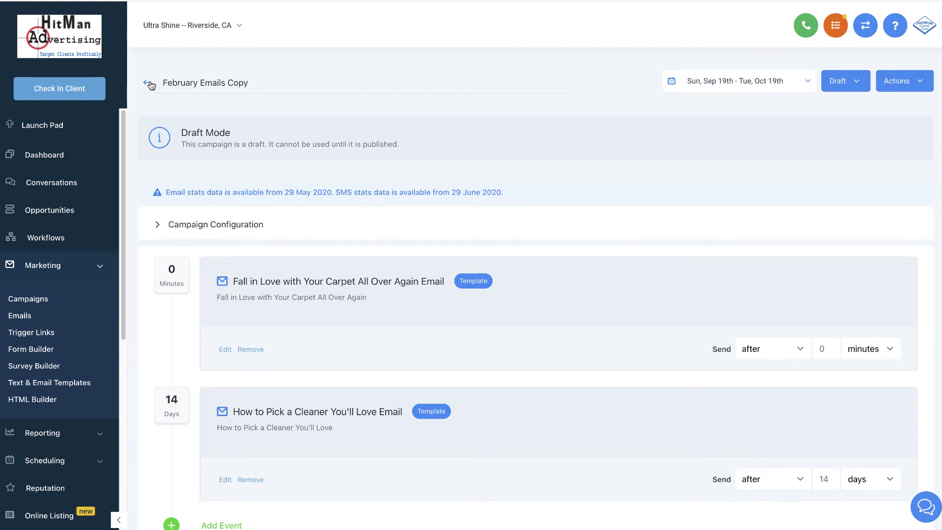
# - Open January Emails Copy's configuration and clear the From name and sender e-mail fields
pyautogui.click(147, 82)
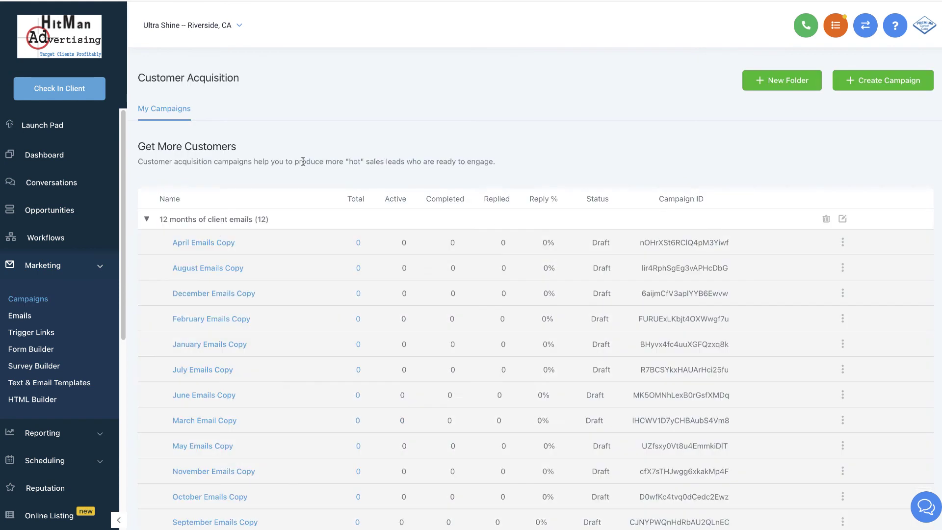
pyautogui.click(204, 344)
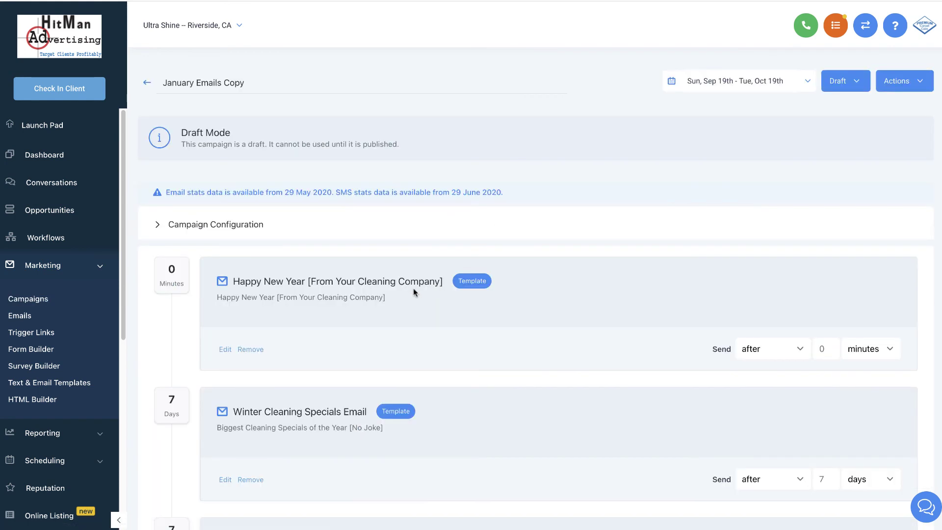
pyautogui.click(157, 227)
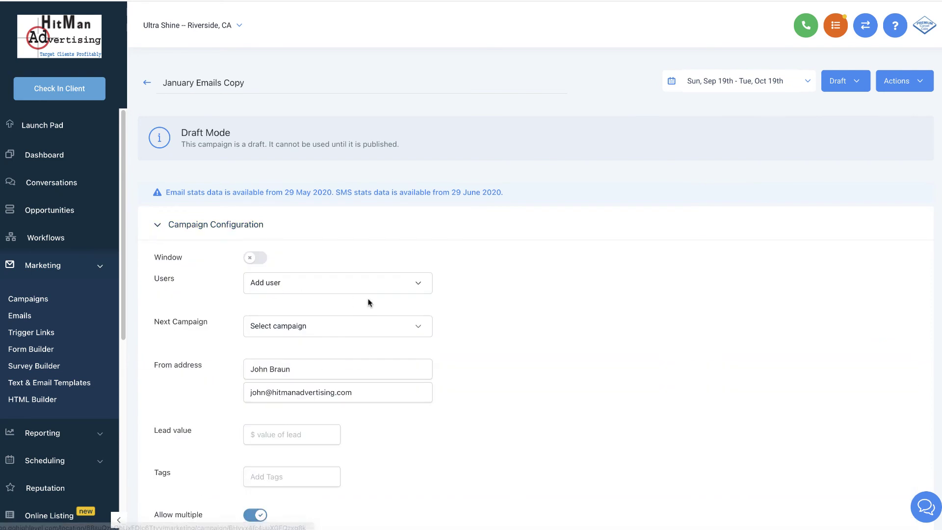
pyautogui.scroll(-1, 339, 319)
pyautogui.tripleClick(308, 340)
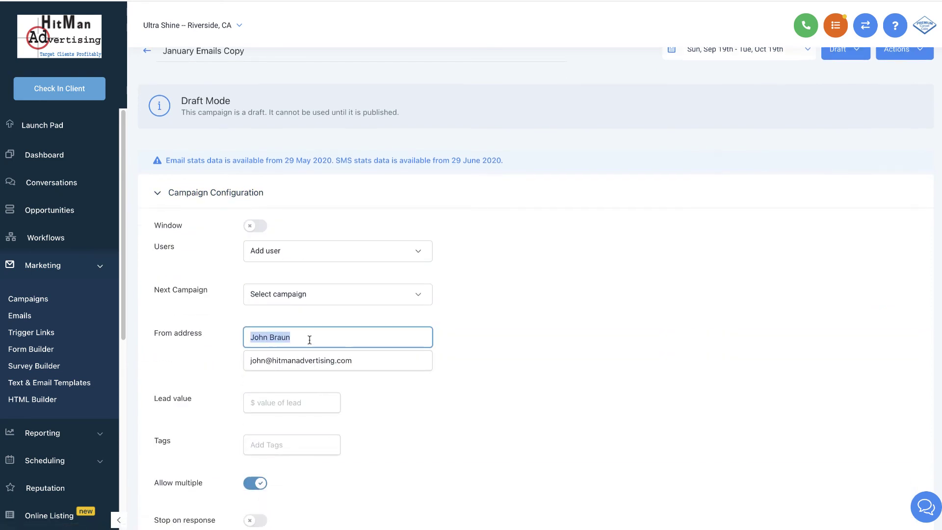
pyautogui.press('BackSpace')
pyautogui.click(298, 355)
pyautogui.tripleClick(298, 360)
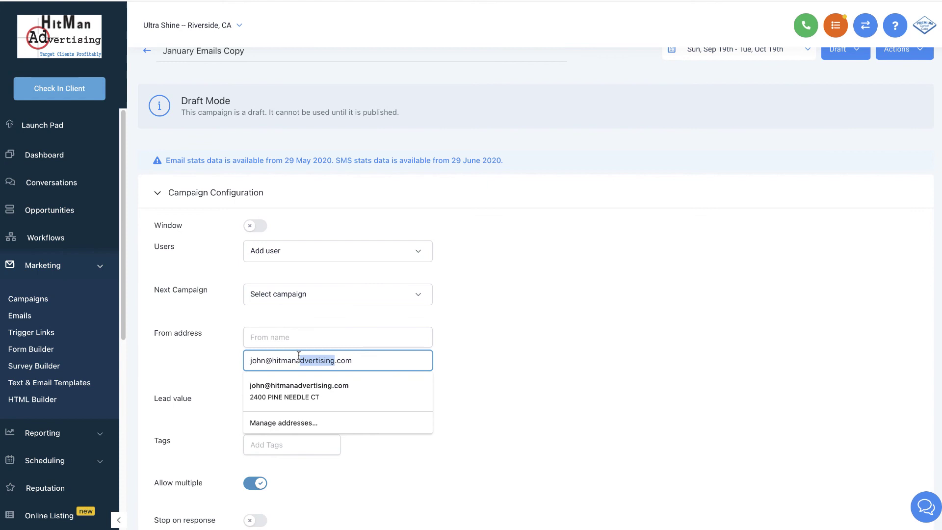
pyautogui.press('BackSpace')
pyautogui.click(512, 341)
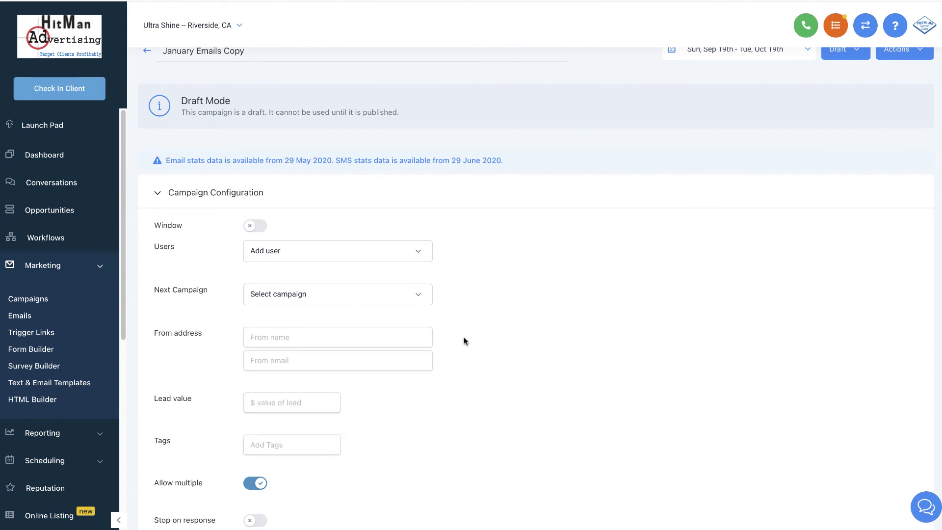
# - Set January's next campaign to February Emails Copy and save the configuration
pyautogui.scroll(-3, 471, 343)
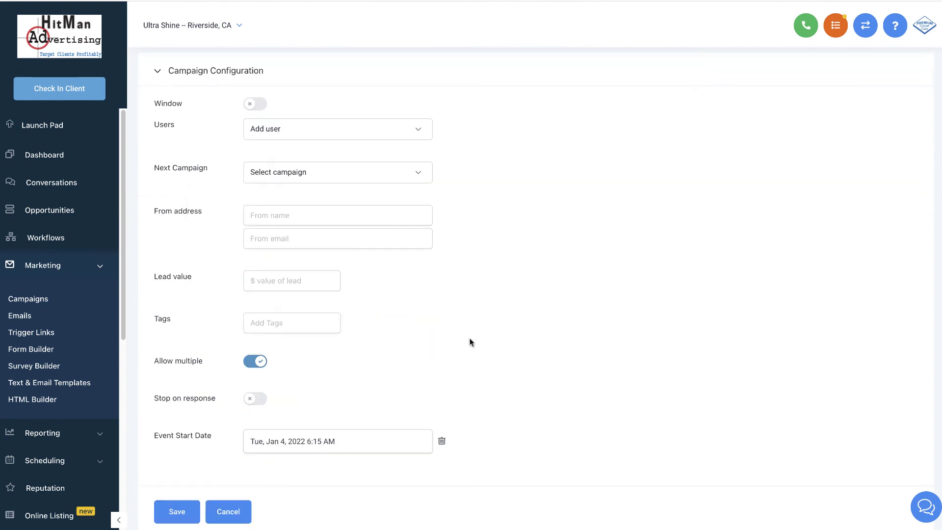
pyautogui.click(346, 174)
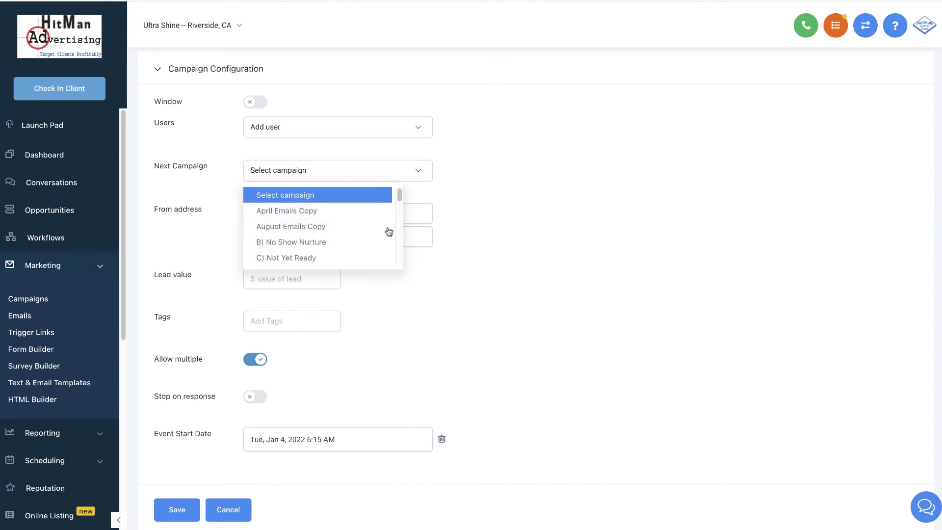
pyautogui.scroll(-3, 326, 234)
pyautogui.scroll(-3, 323, 237)
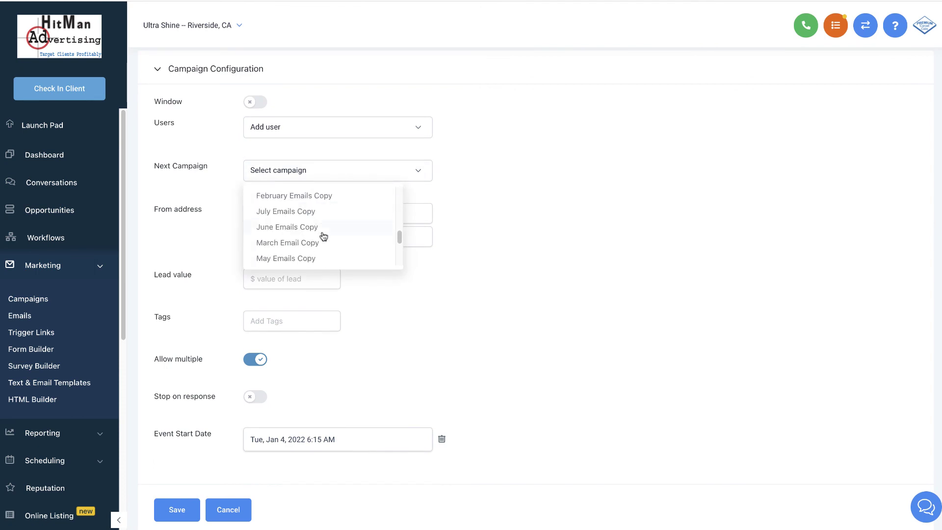
pyautogui.scroll(2, 286, 230)
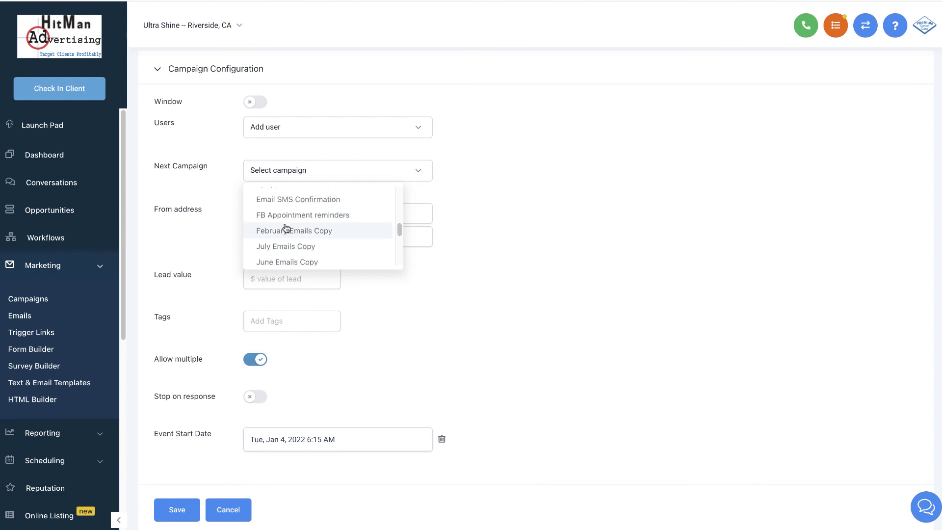
pyautogui.click(285, 229)
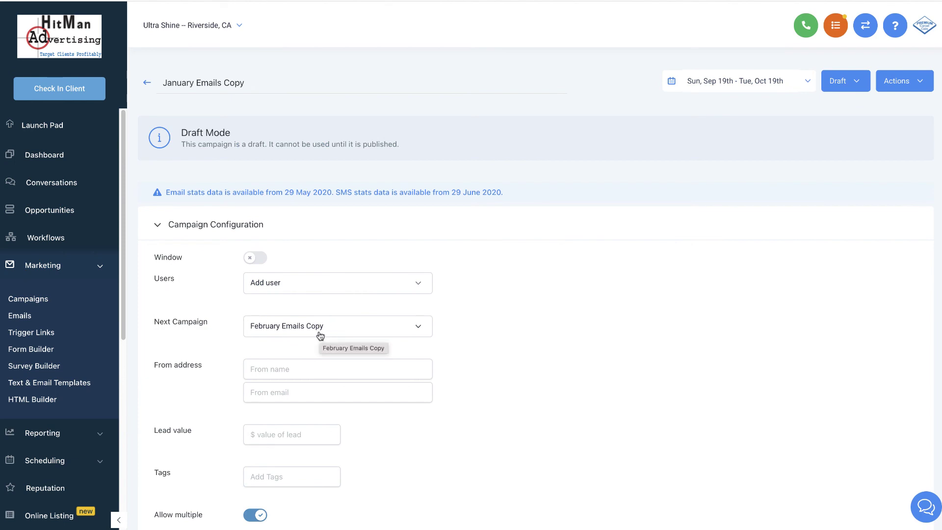
pyautogui.scroll(-4, 469, 311)
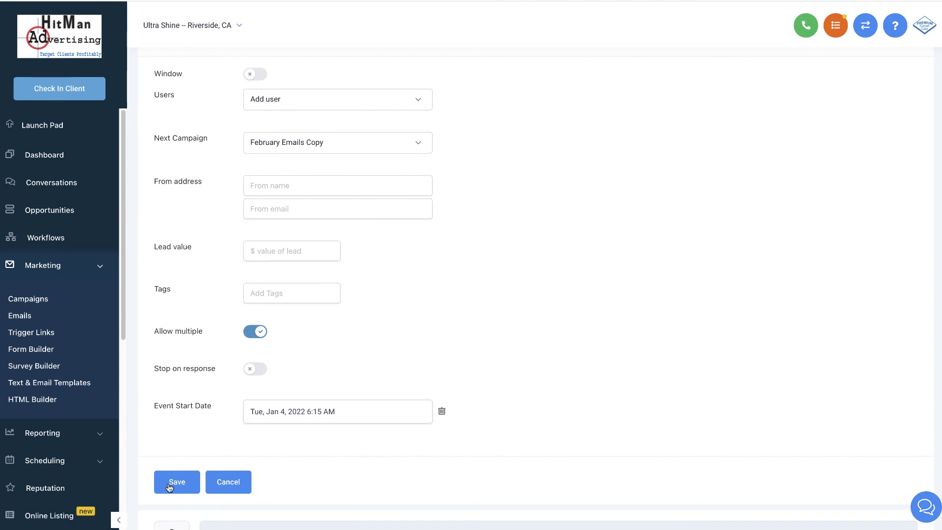
pyautogui.click(169, 487)
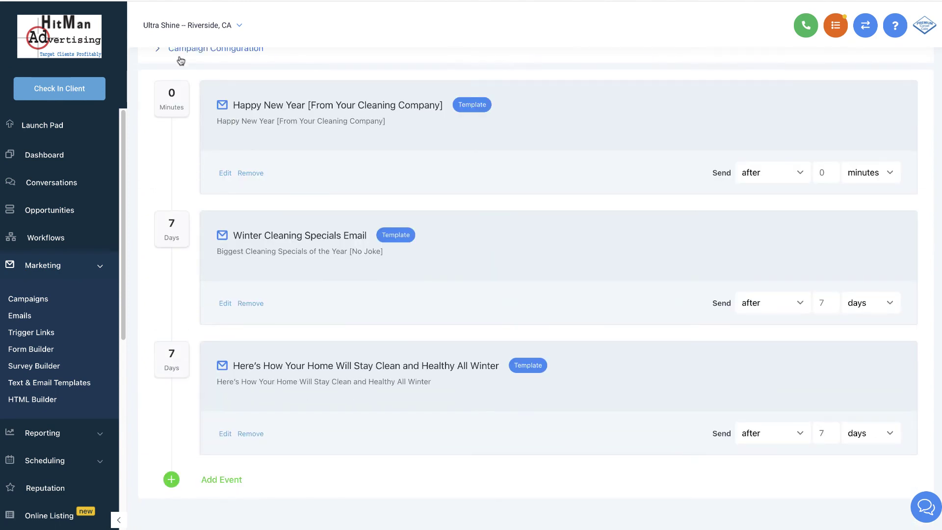
pyautogui.scroll(4, 181, 60)
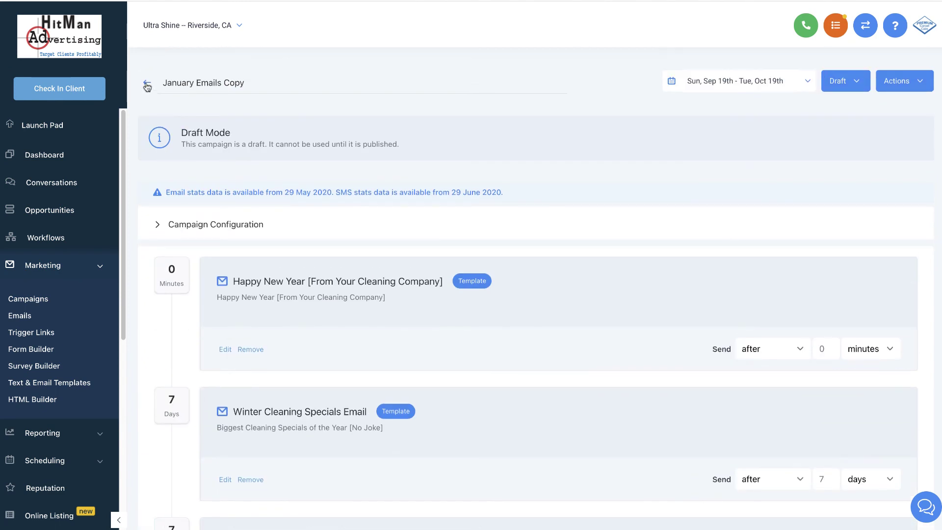
# - Reopen February Emails Copy and expand its configuration to check Next Campaign and Event Start Date
pyautogui.click(147, 86)
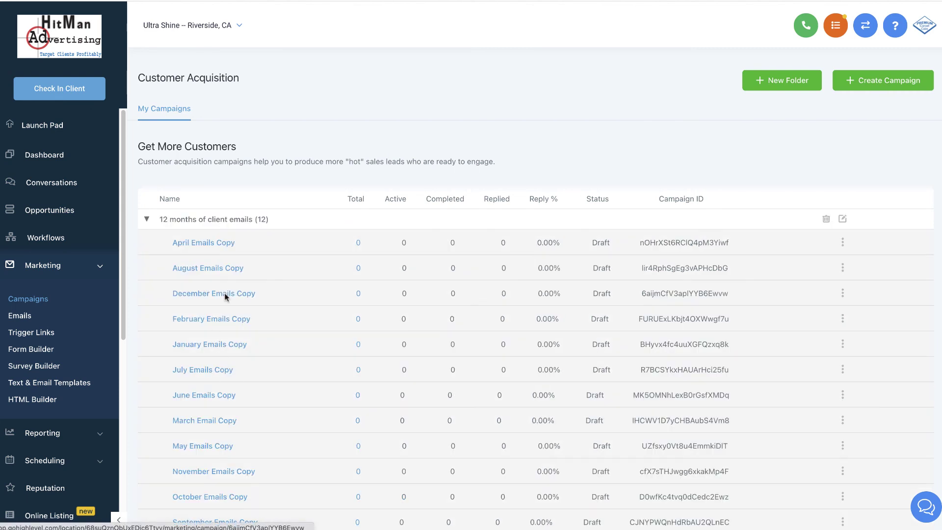
pyautogui.scroll(-2, 233, 416)
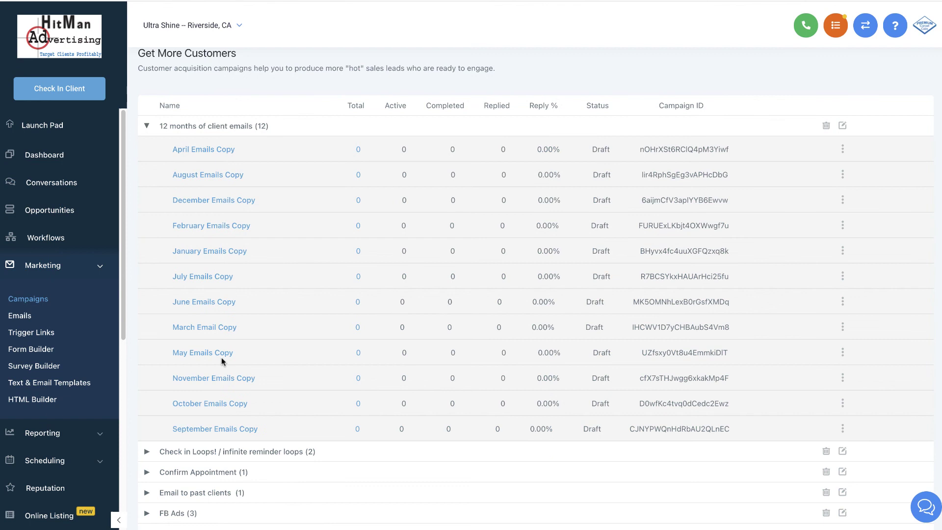
pyautogui.click(210, 226)
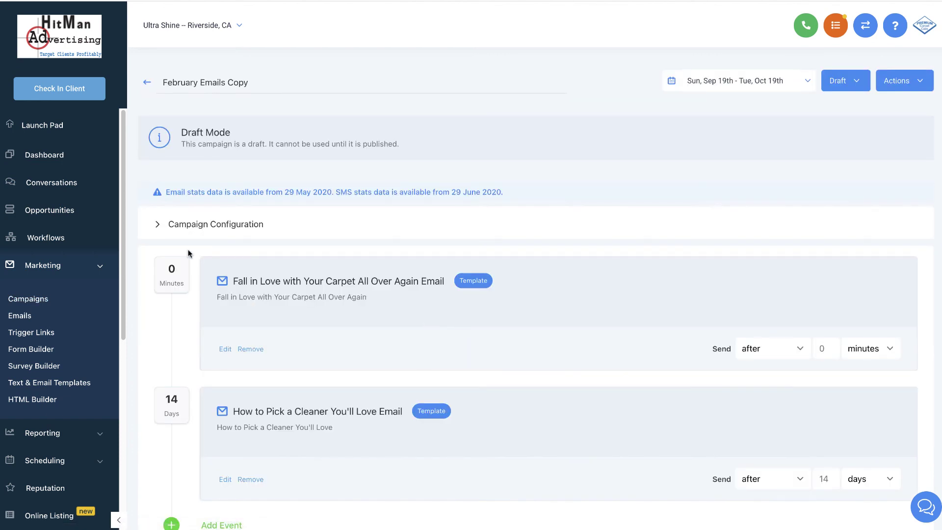
pyautogui.click(157, 225)
pyautogui.scroll(-4, 374, 398)
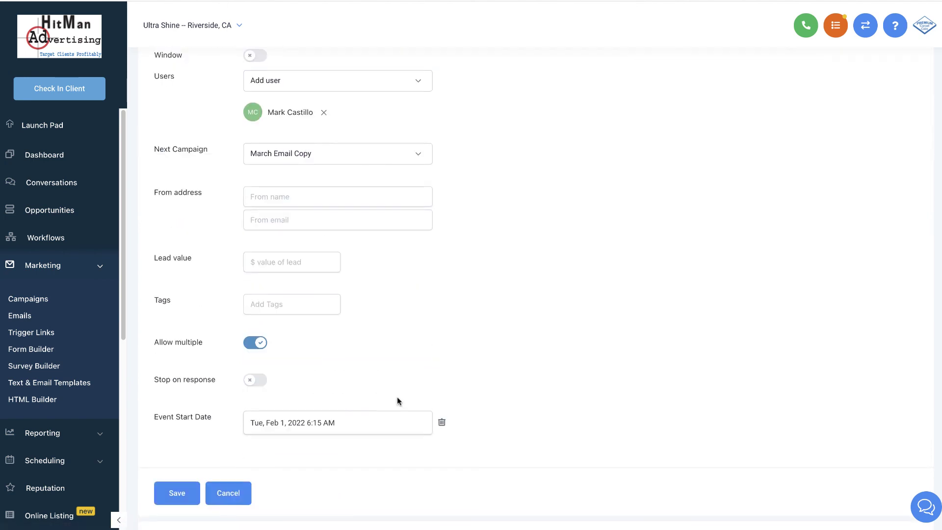
pyautogui.scroll(1, 480, 390)
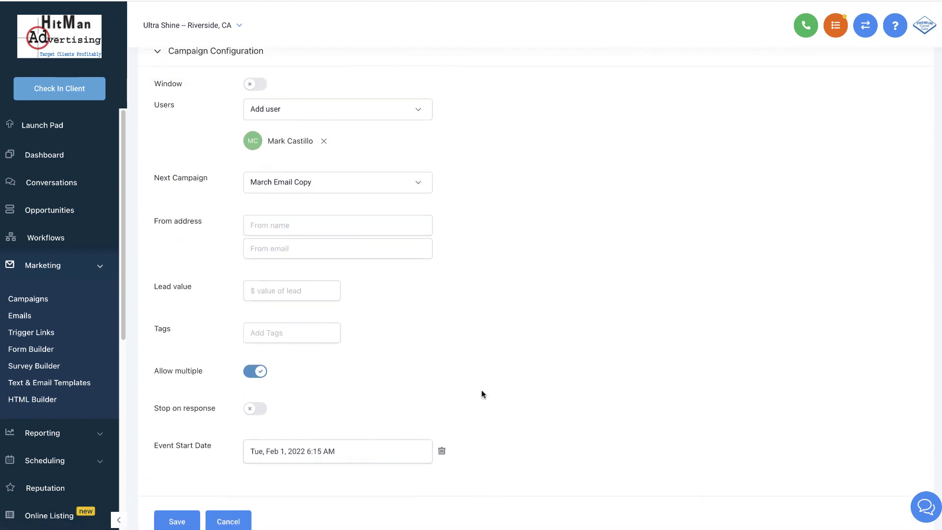
pyautogui.scroll(2, 471, 373)
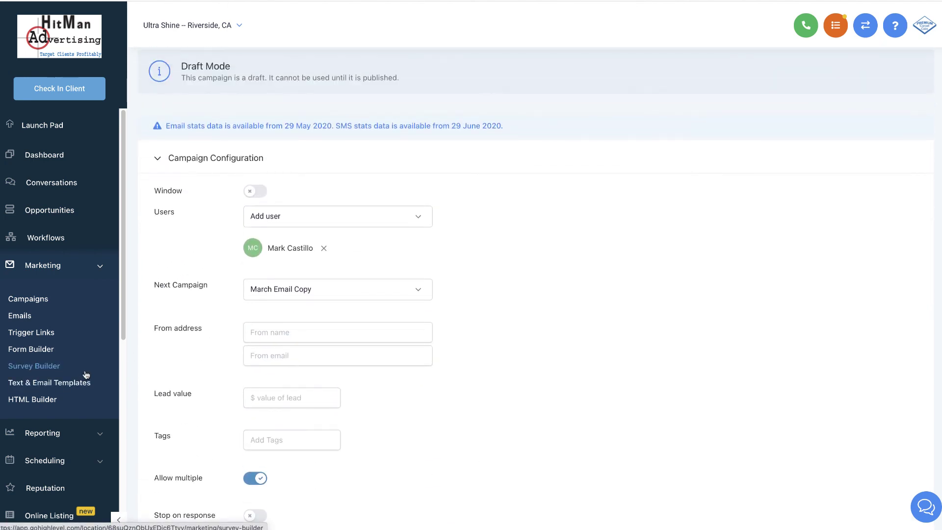
pyautogui.click(20, 316)
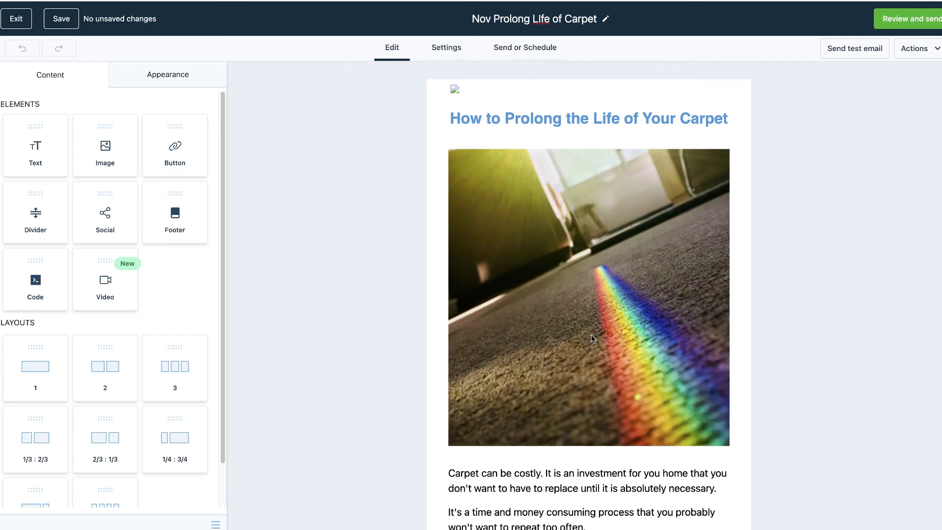
pyautogui.scroll(-4, 581, 346)
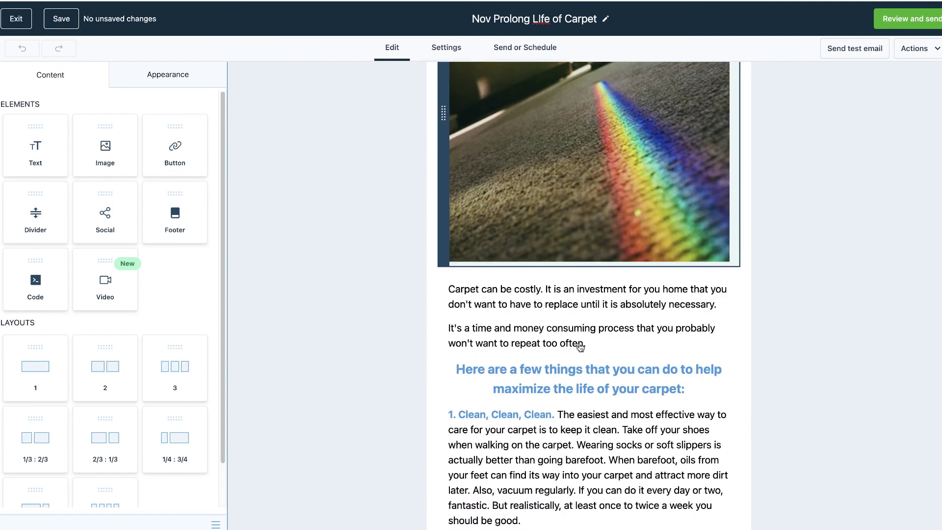
pyautogui.scroll(-2, 581, 347)
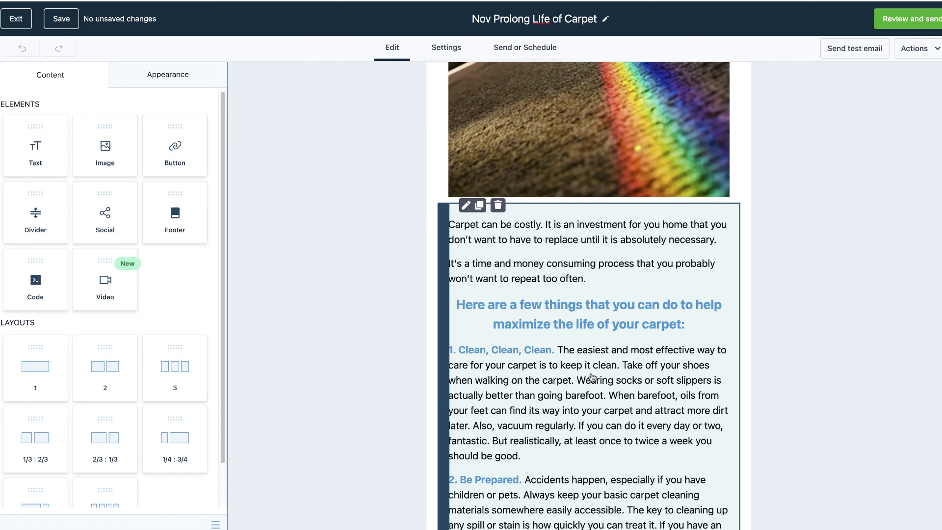
pyautogui.scroll(-5, 592, 377)
pyautogui.scroll(-2, 567, 319)
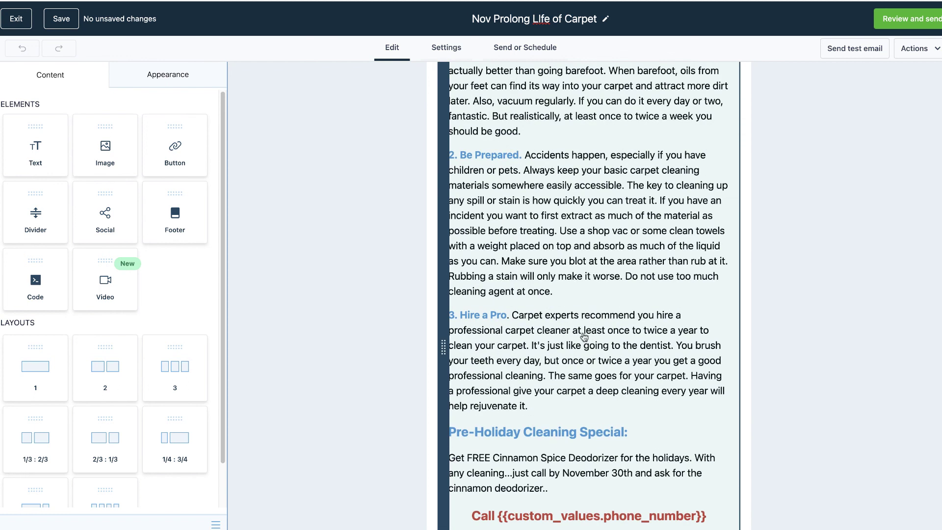
pyautogui.click(547, 288)
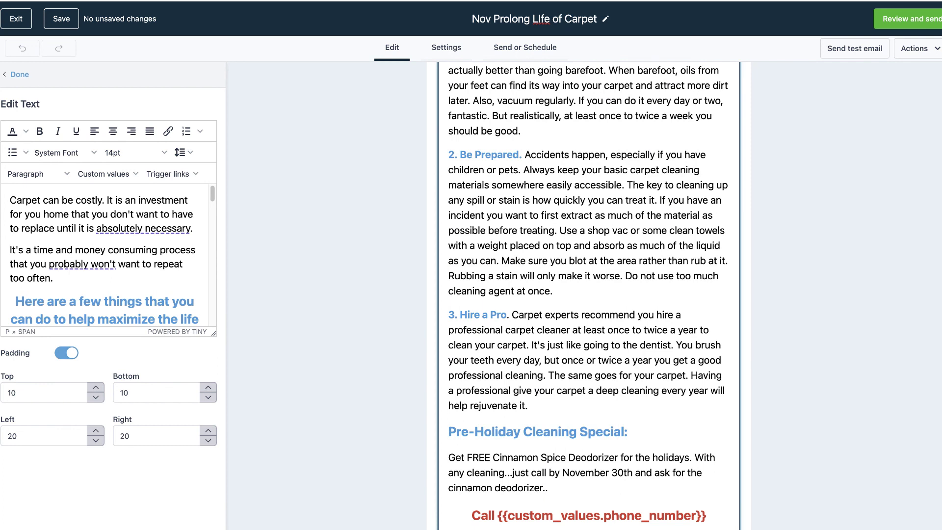
pyautogui.scroll(-1, 144, 245)
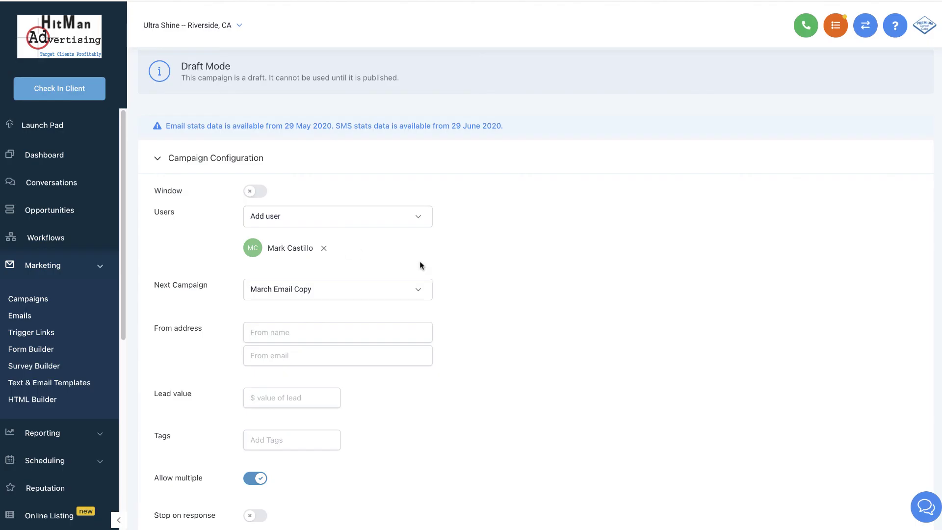
# - Save February's campaign configuration and scroll the sidebar down toward Settings
pyautogui.scroll(-4, 504, 265)
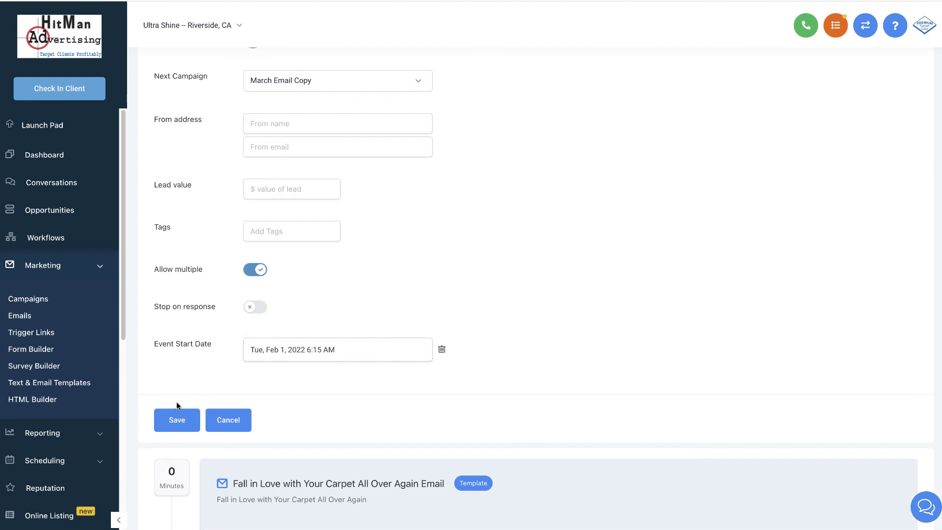
pyautogui.click(178, 418)
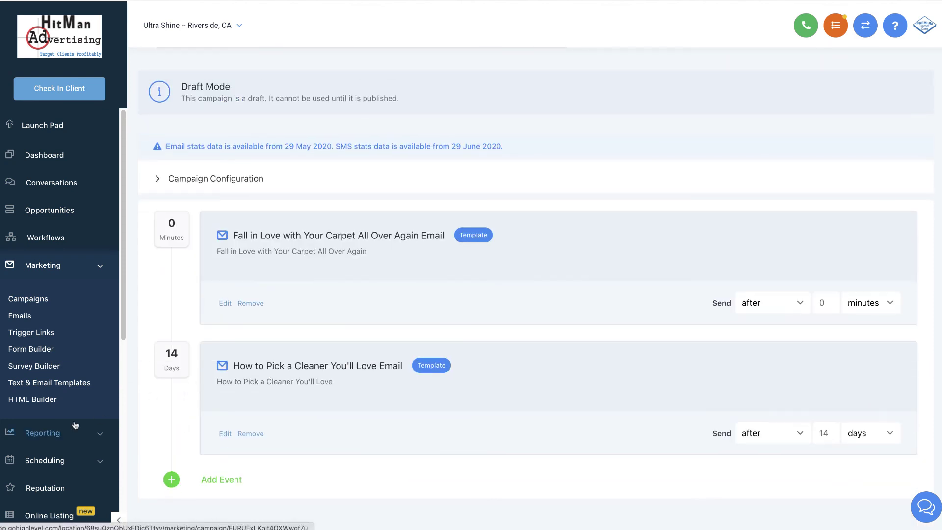
pyautogui.scroll(-4, 75, 425)
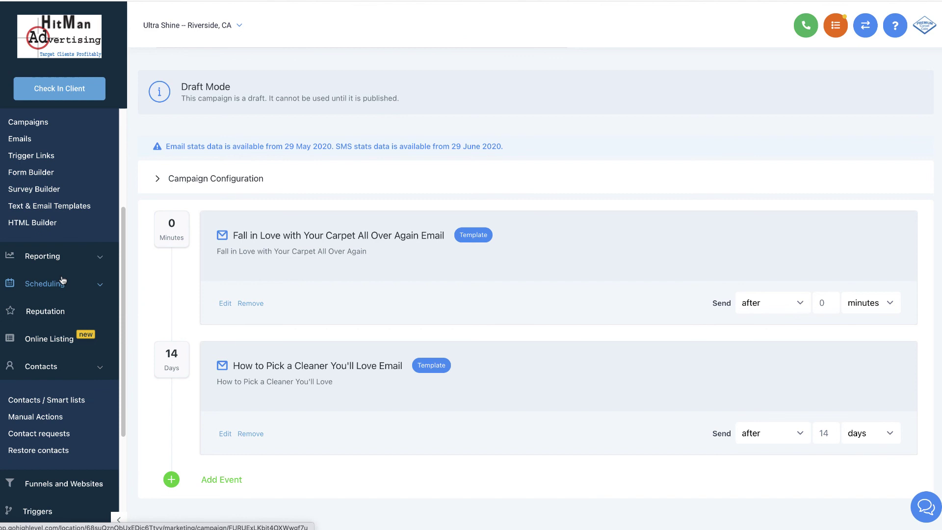
pyautogui.scroll(-3, 56, 353)
pyautogui.scroll(-2, 59, 393)
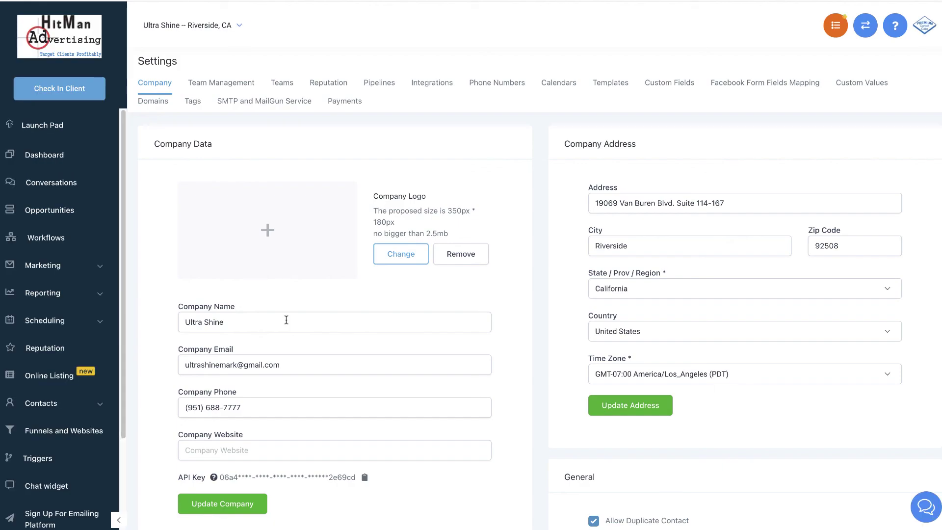
# - Review the account's Custom Values keys in Settings, then return to the Customer Acquisition campaign list
pyautogui.scroll(-3, 44, 491)
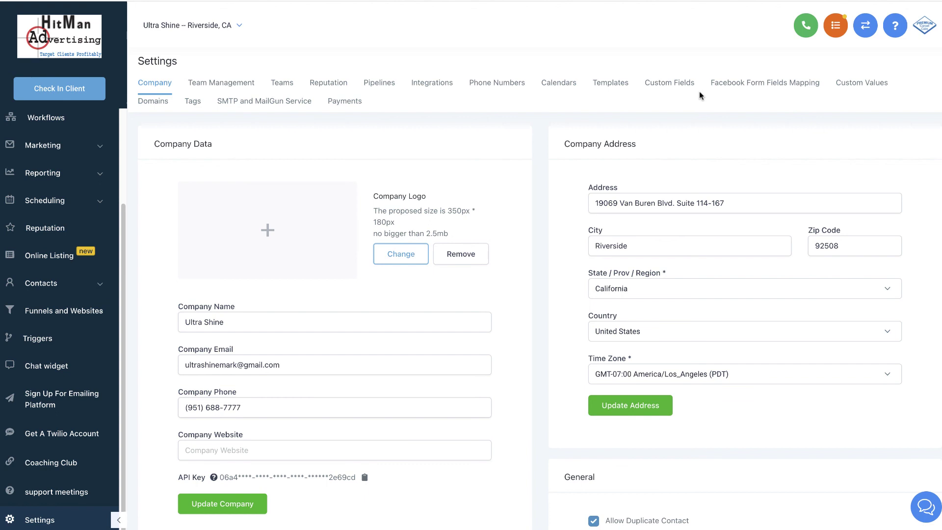
pyautogui.click(870, 87)
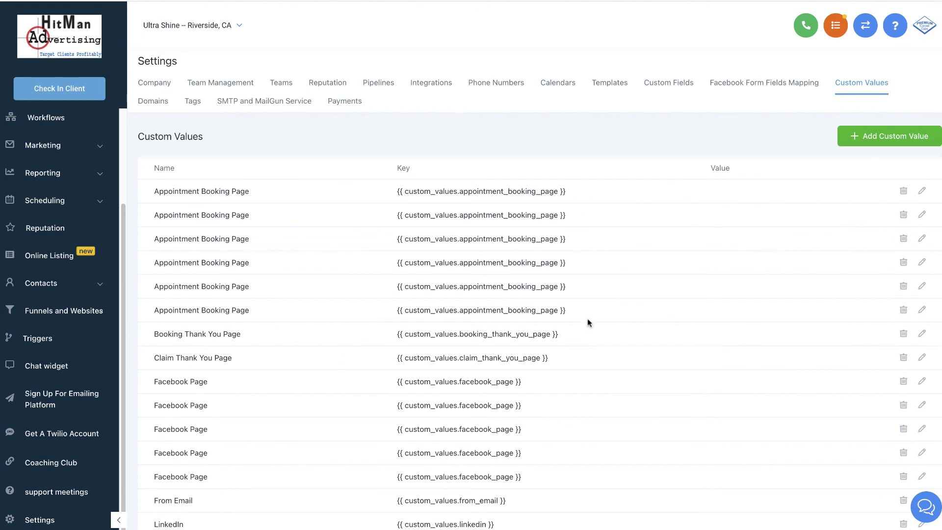
pyautogui.scroll(-10, 587, 319)
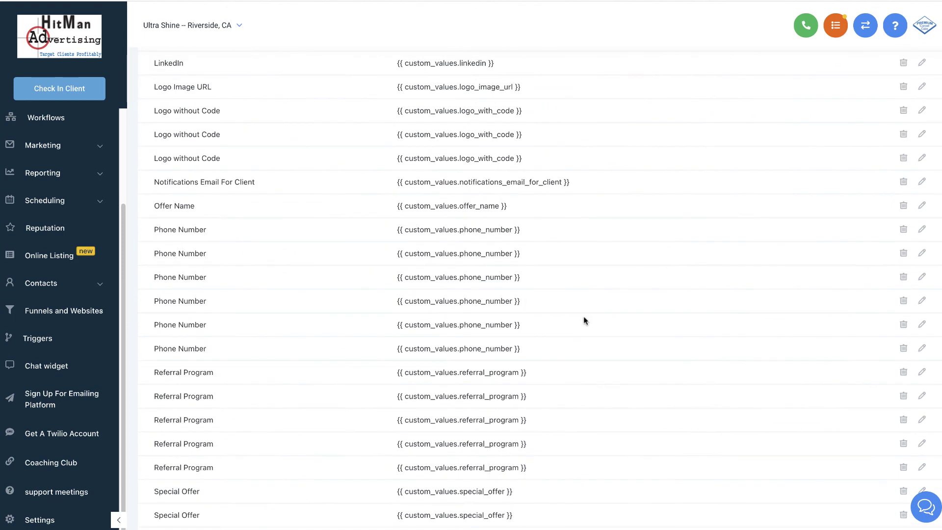
pyautogui.scroll(5, 584, 319)
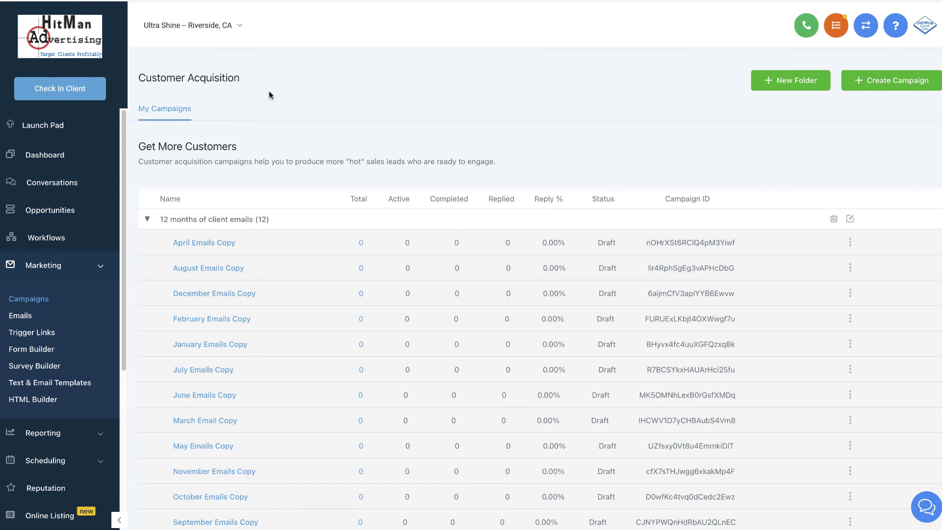
# - Change April Emails Copy from Draft to Published and return to the campaign list
pyautogui.click(208, 244)
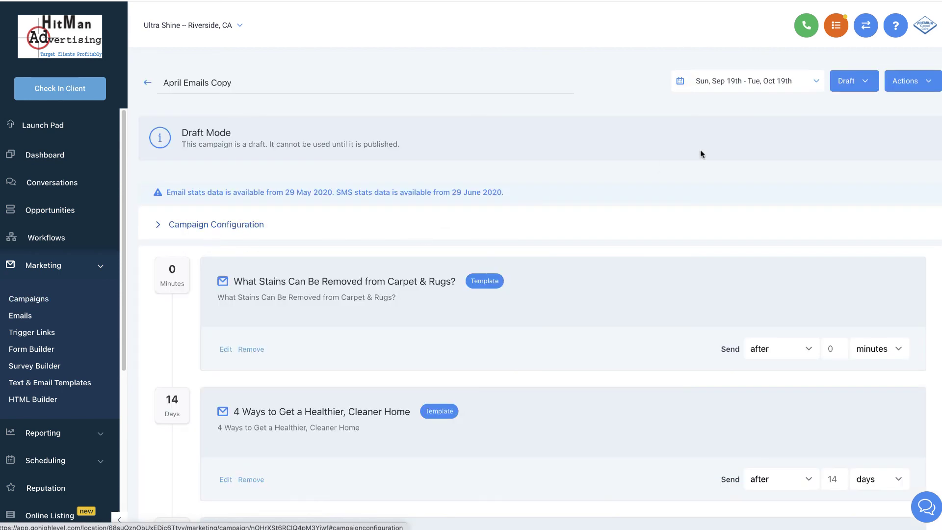
pyautogui.click(865, 83)
pyautogui.click(861, 107)
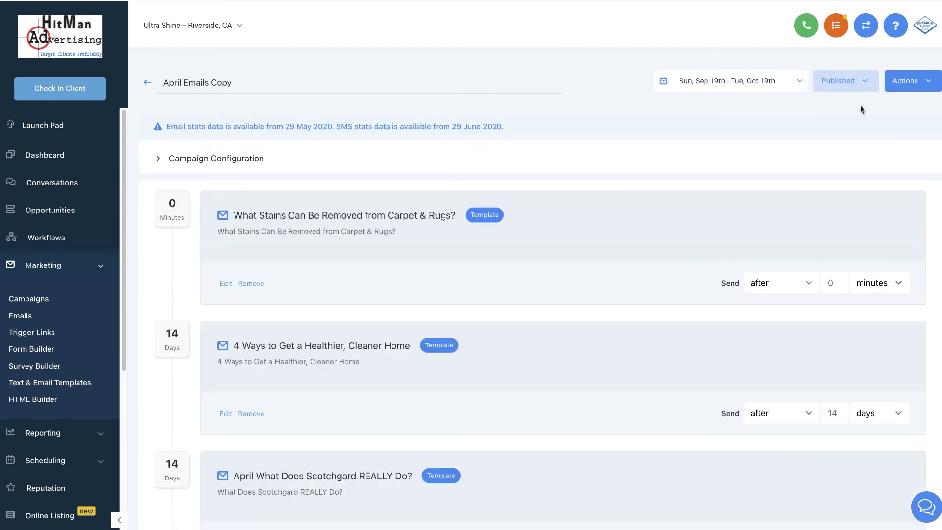
pyautogui.scroll(-3, 658, 219)
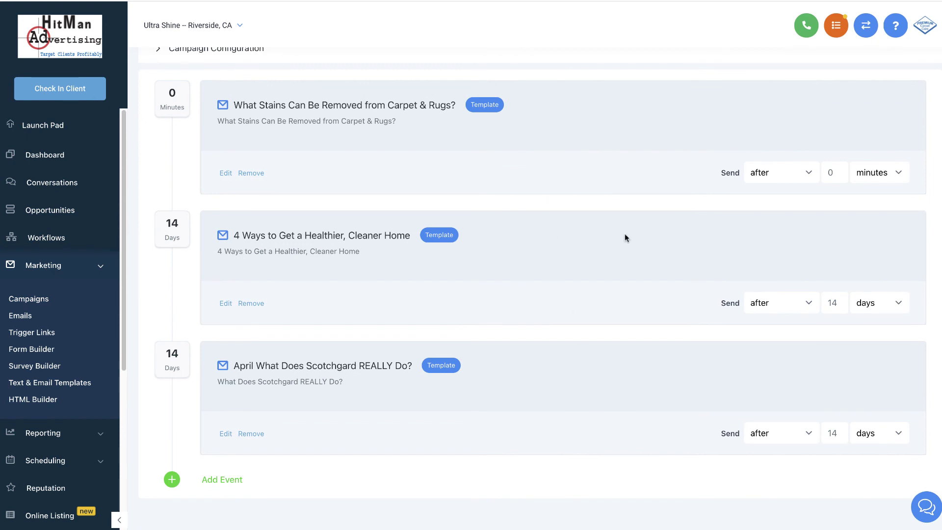
pyautogui.scroll(3, 839, 77)
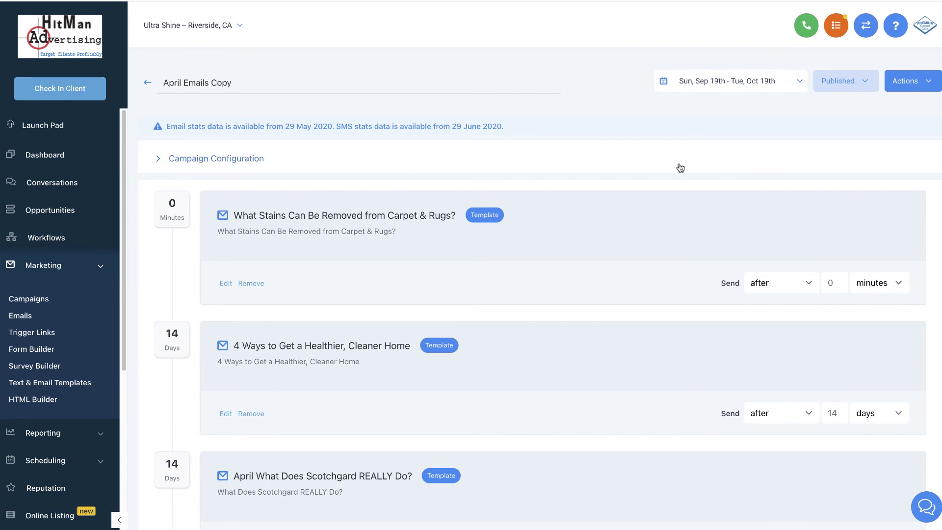
pyautogui.scroll(-3, 677, 169)
pyautogui.scroll(3, 673, 172)
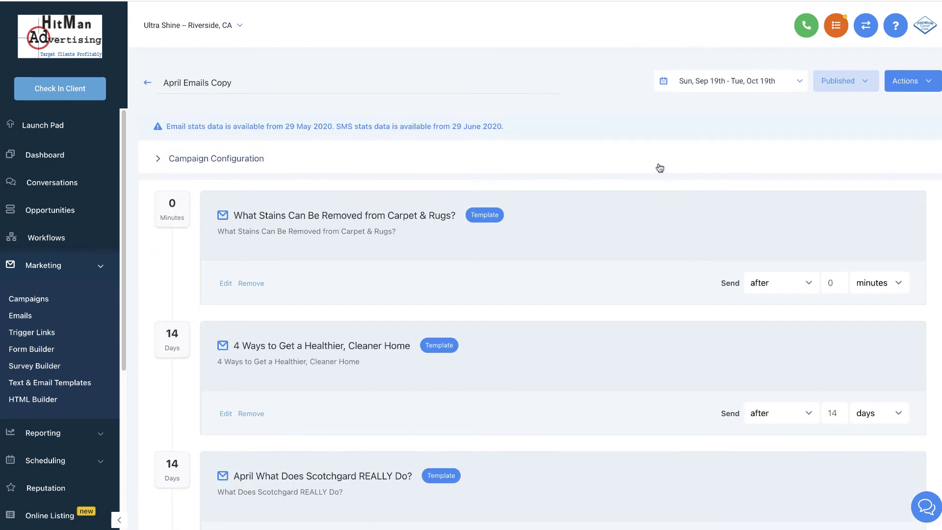
pyautogui.click(147, 83)
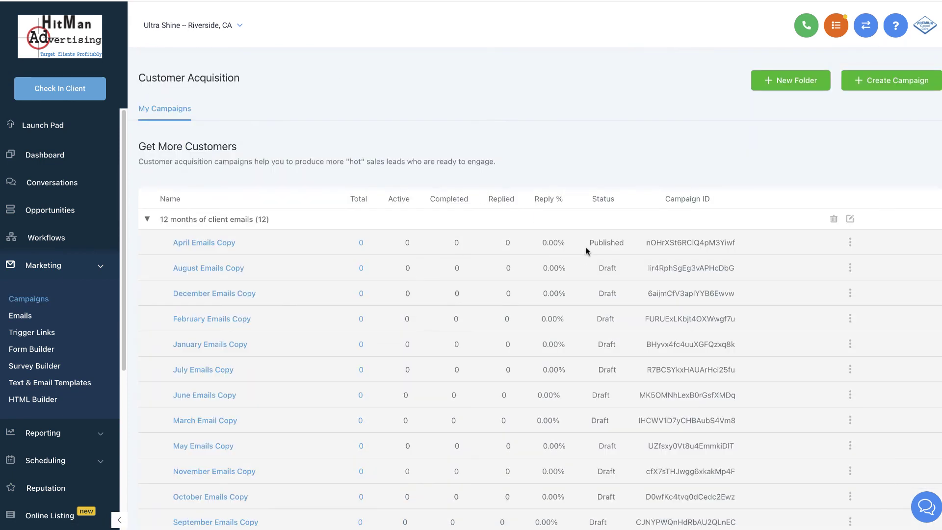